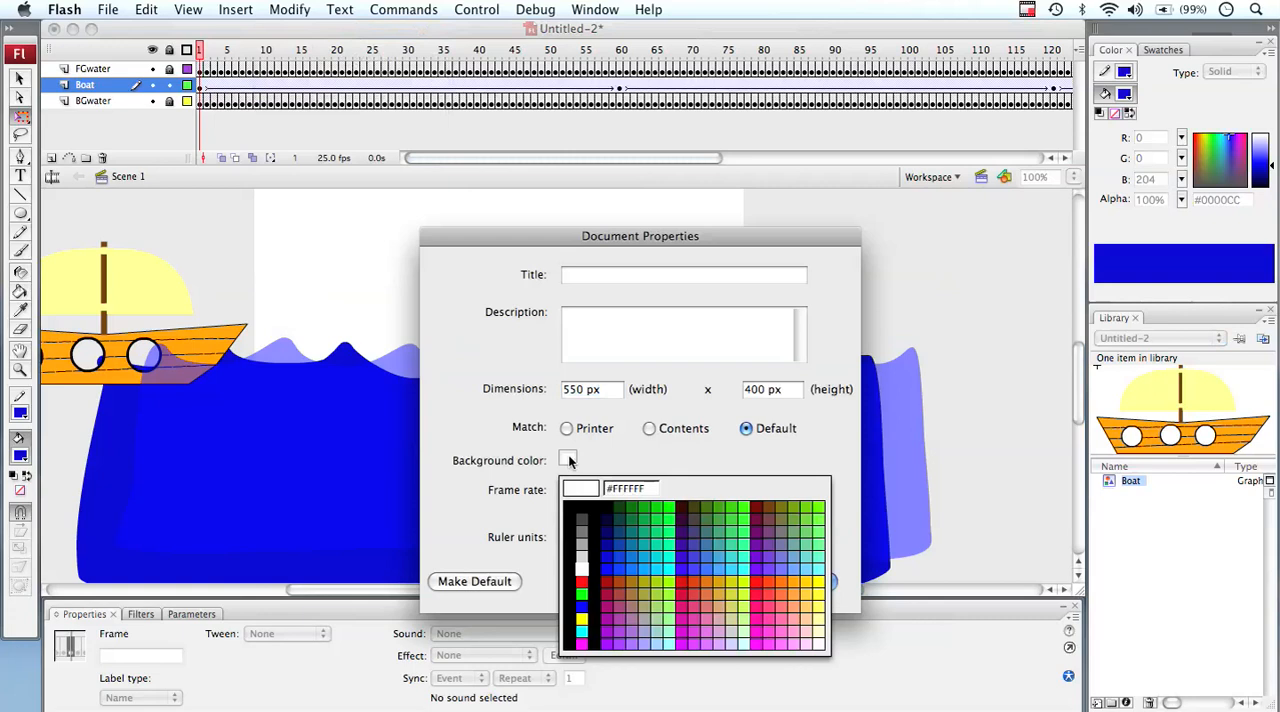
Set the document's background color to light cyan
left_click(825, 559)
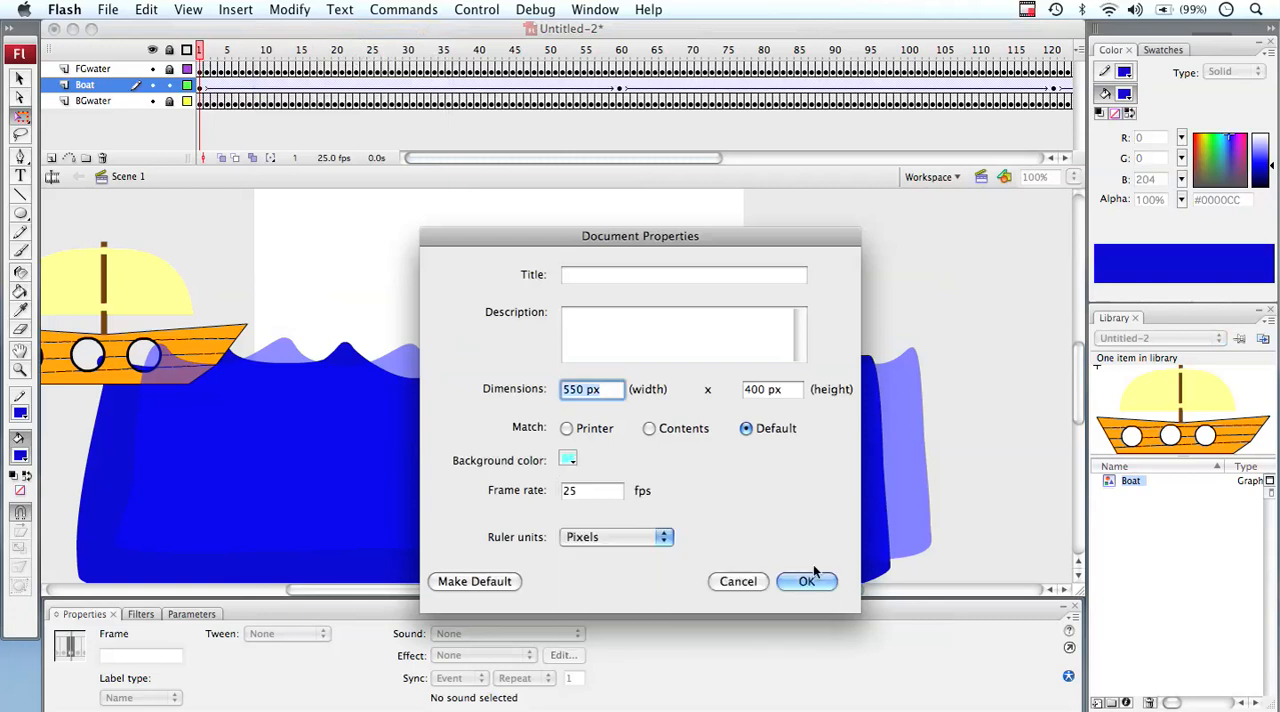
left_click(806, 576)
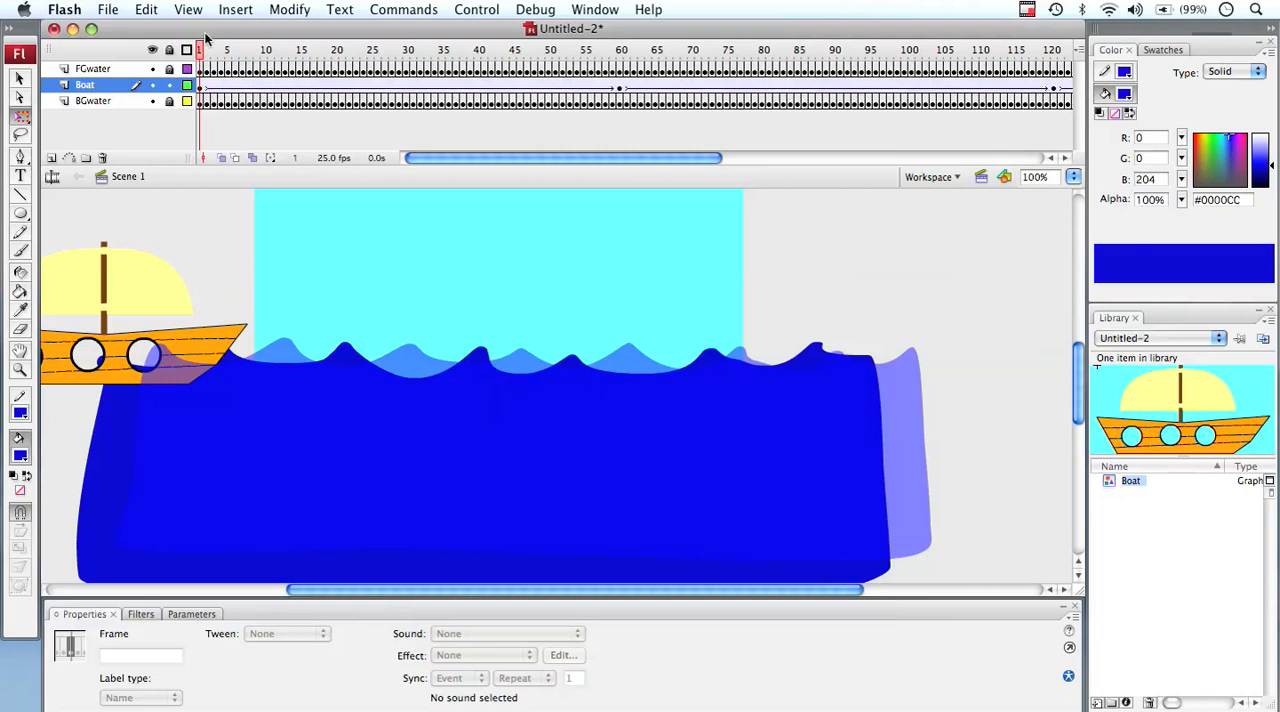
left_click_drag(200, 50, 200, 106)
Set the document's background color back to white (#FFFFFF)
left_click(284, 12)
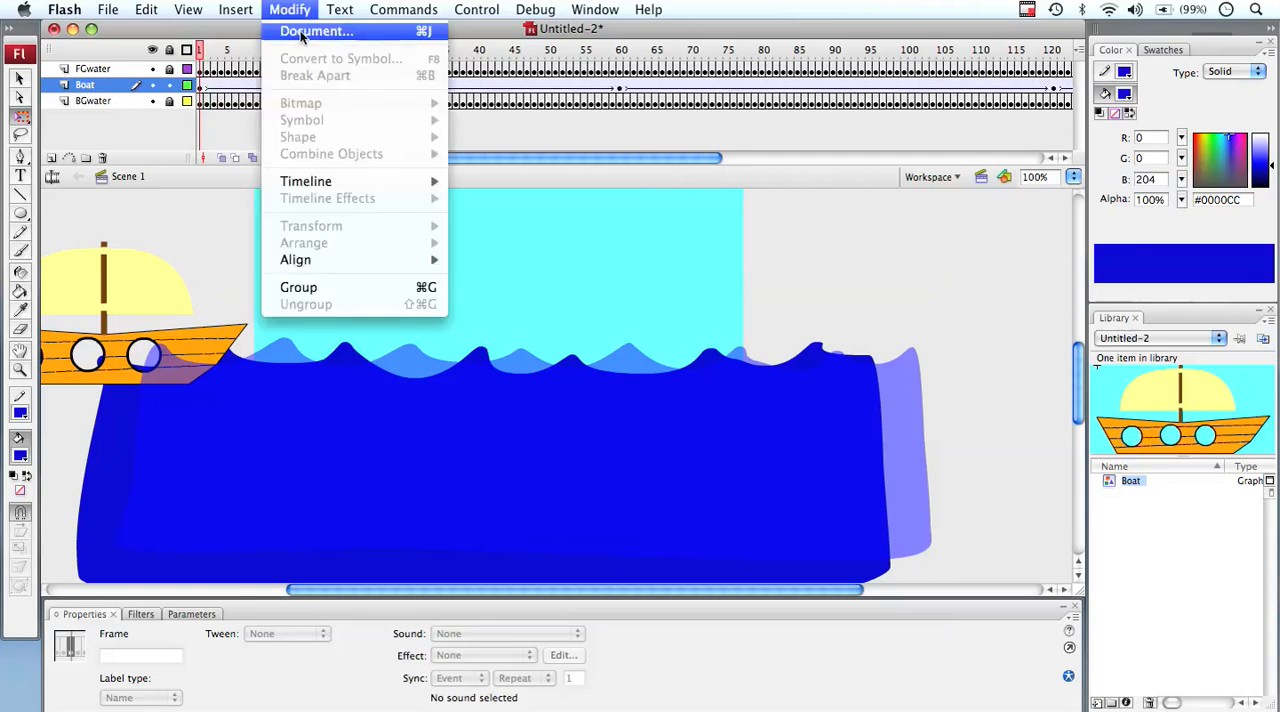
left_click(316, 31)
left_click(569, 458)
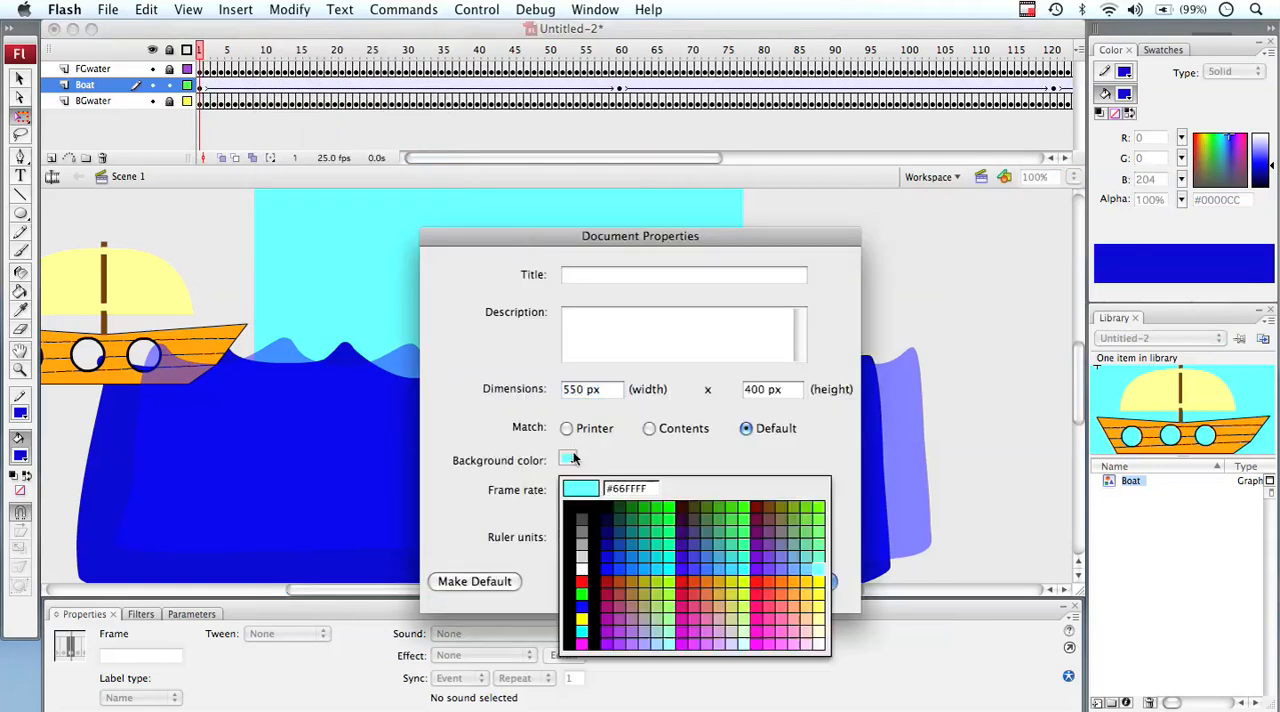
left_click(582, 567)
left_click(817, 583)
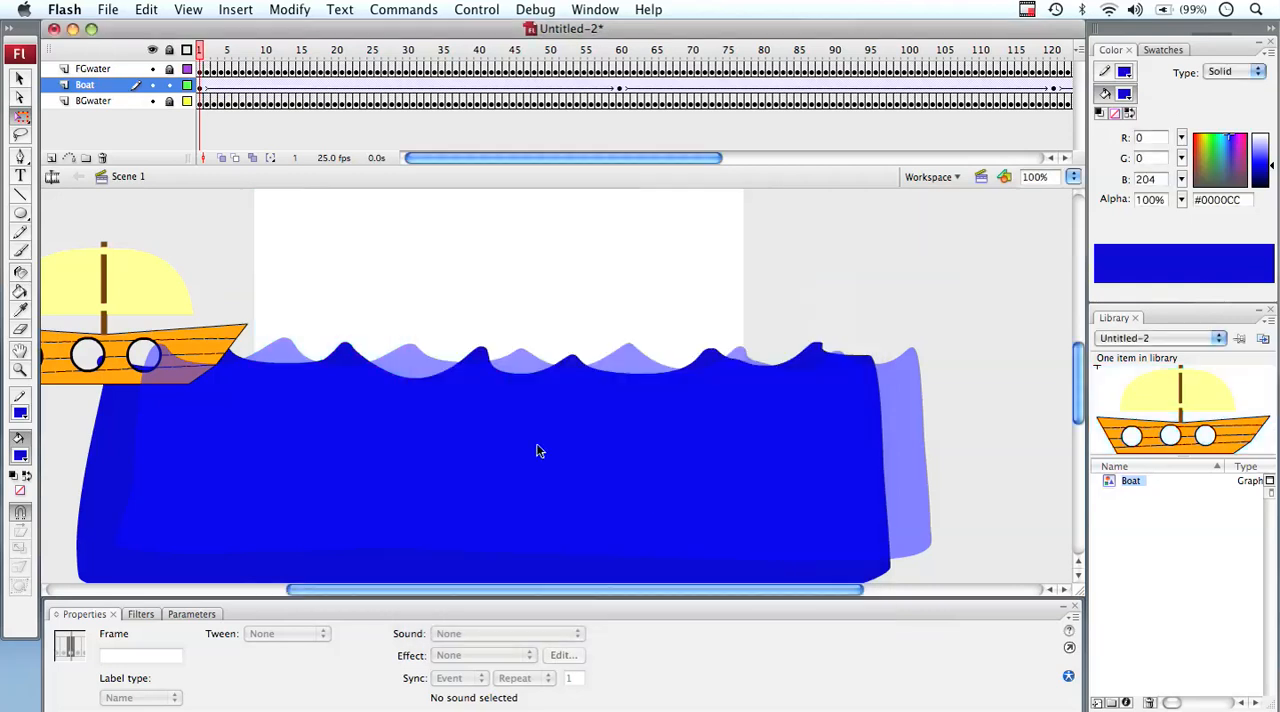
Add a new layer, place it beneath the BGwater layer and name it Sky
left_click(80, 101)
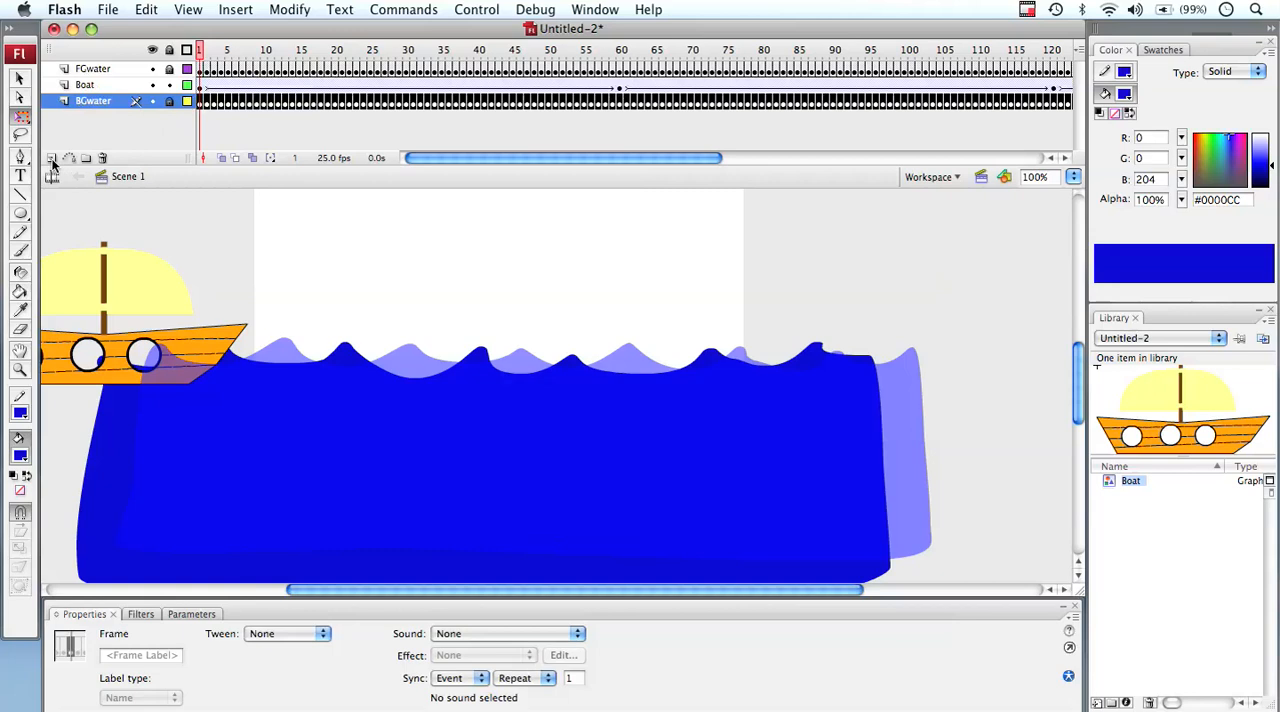
left_click(51, 158)
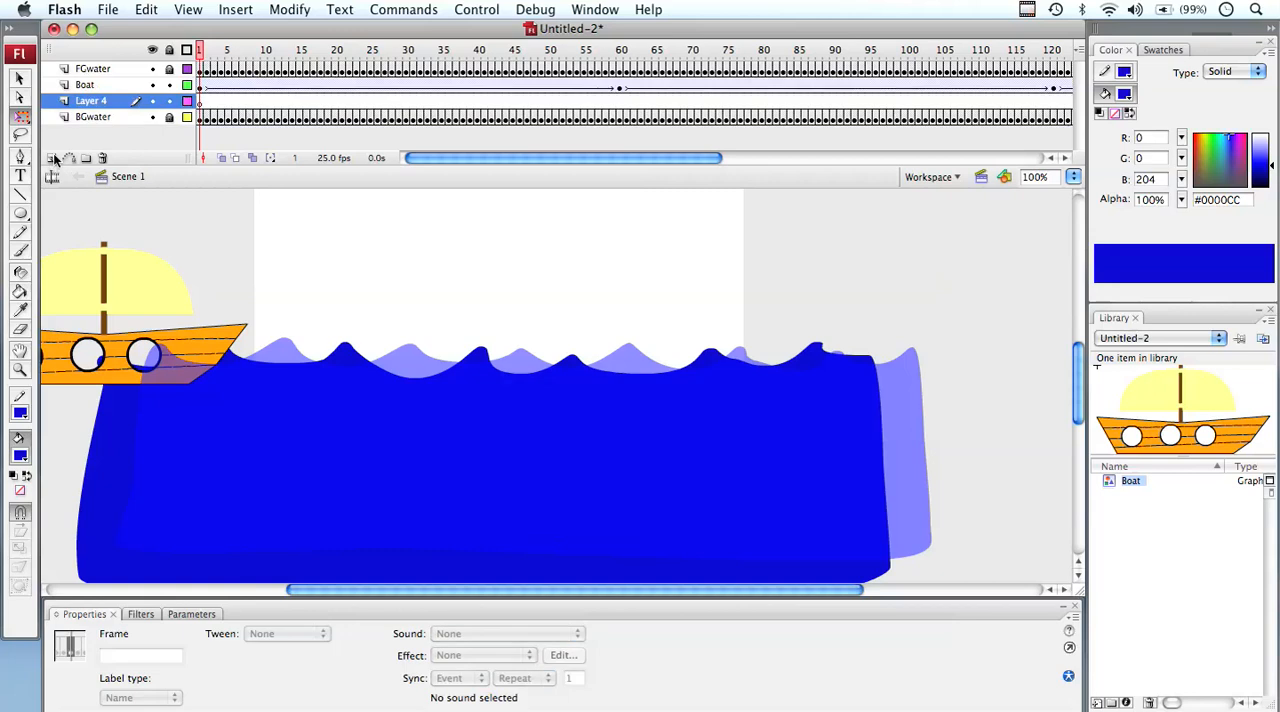
left_click(86, 104)
left_click_drag(86, 106, 91, 117)
double_click(91, 117)
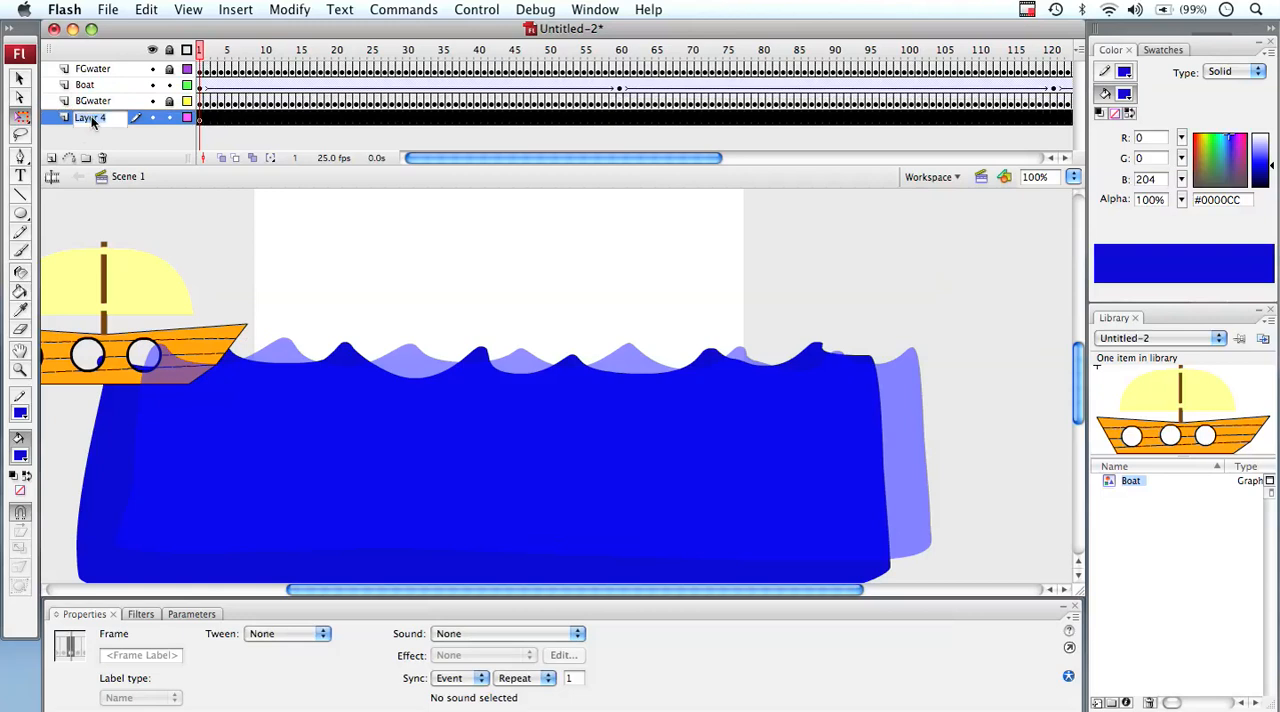
type("Sky")
Lock the Boat layer and show the BGwater, Boat and FGwater layers as outlines, with frame 1 of Sky selected
left_click(180, 139)
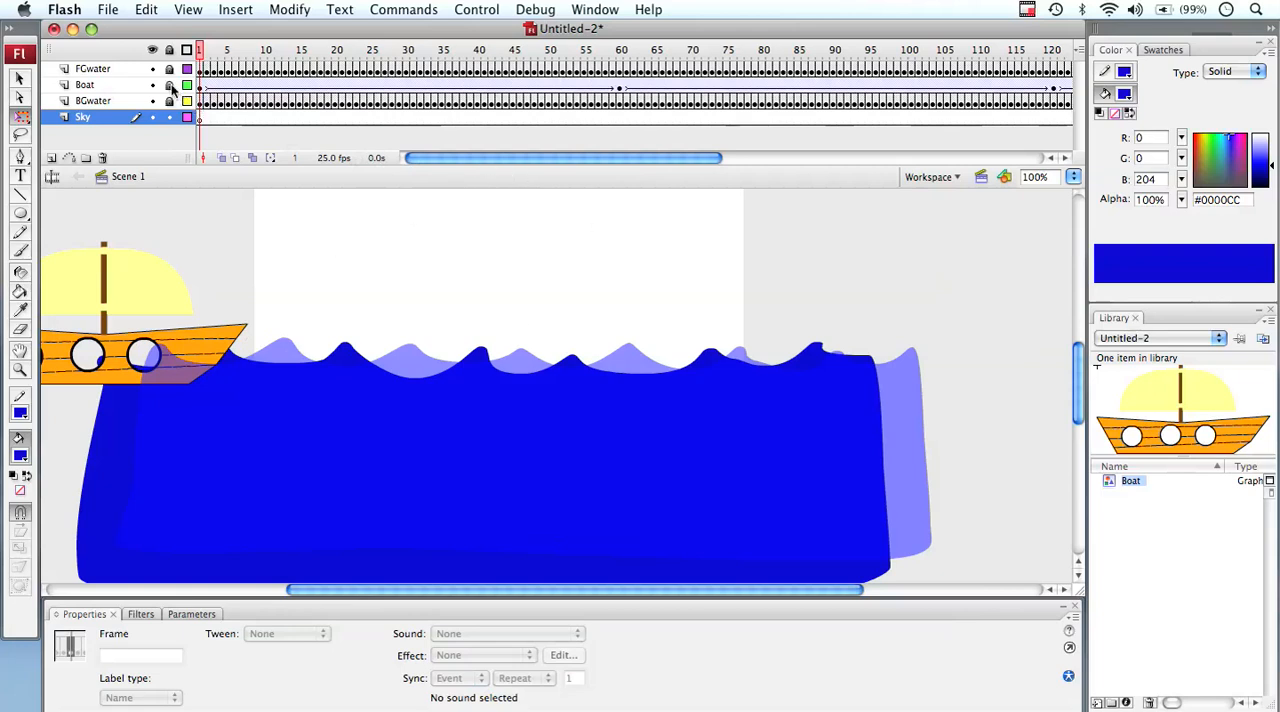
left_click(200, 118)
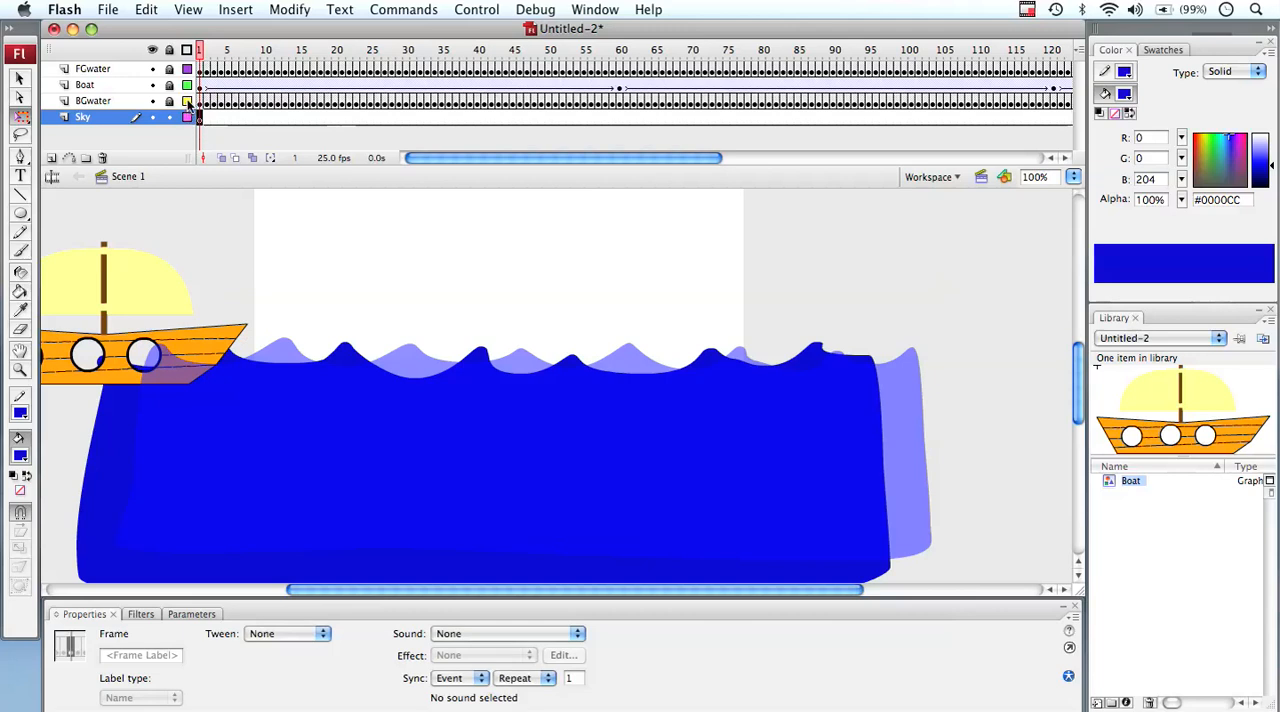
left_click(187, 101)
left_click(187, 85)
left_click(187, 69)
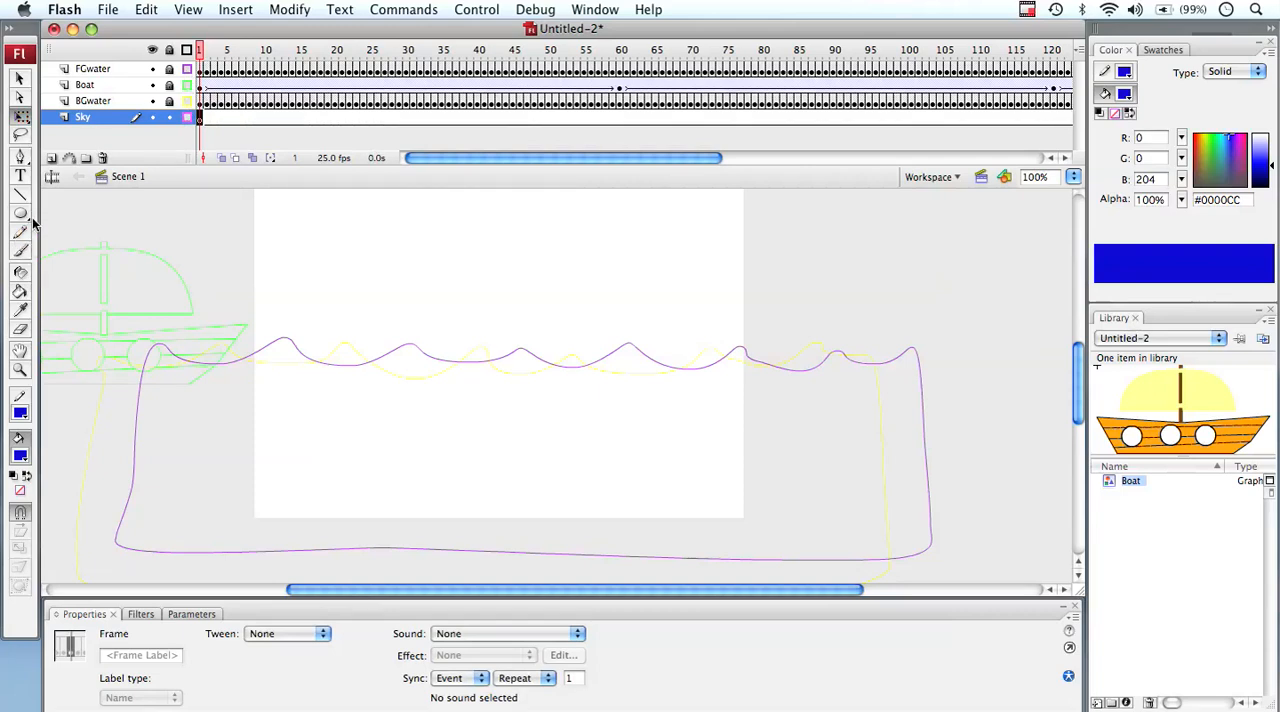
Draw a rectangle covering the whole stage on the Sky layer and display that layer filled instead of outlined
left_click_drag(25, 213, 52, 232)
scroll(137, 230, "right", 2)
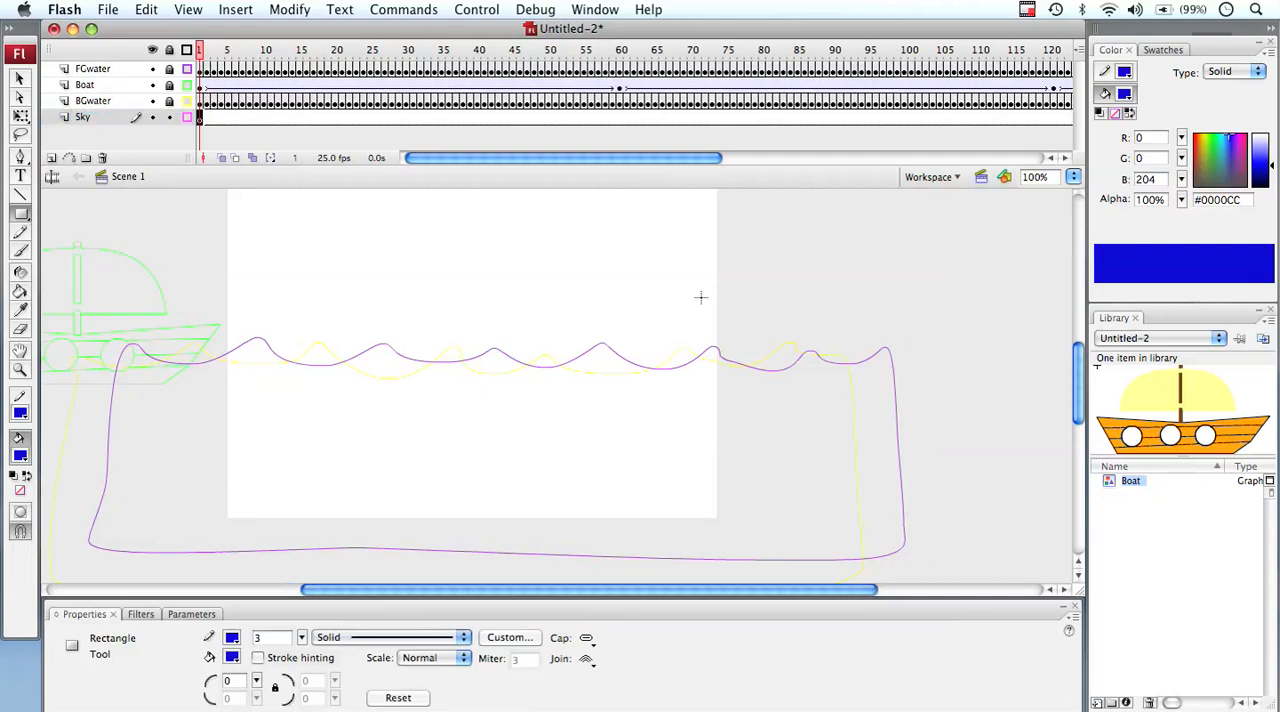
left_click_drag(1077, 358, 1072, 348)
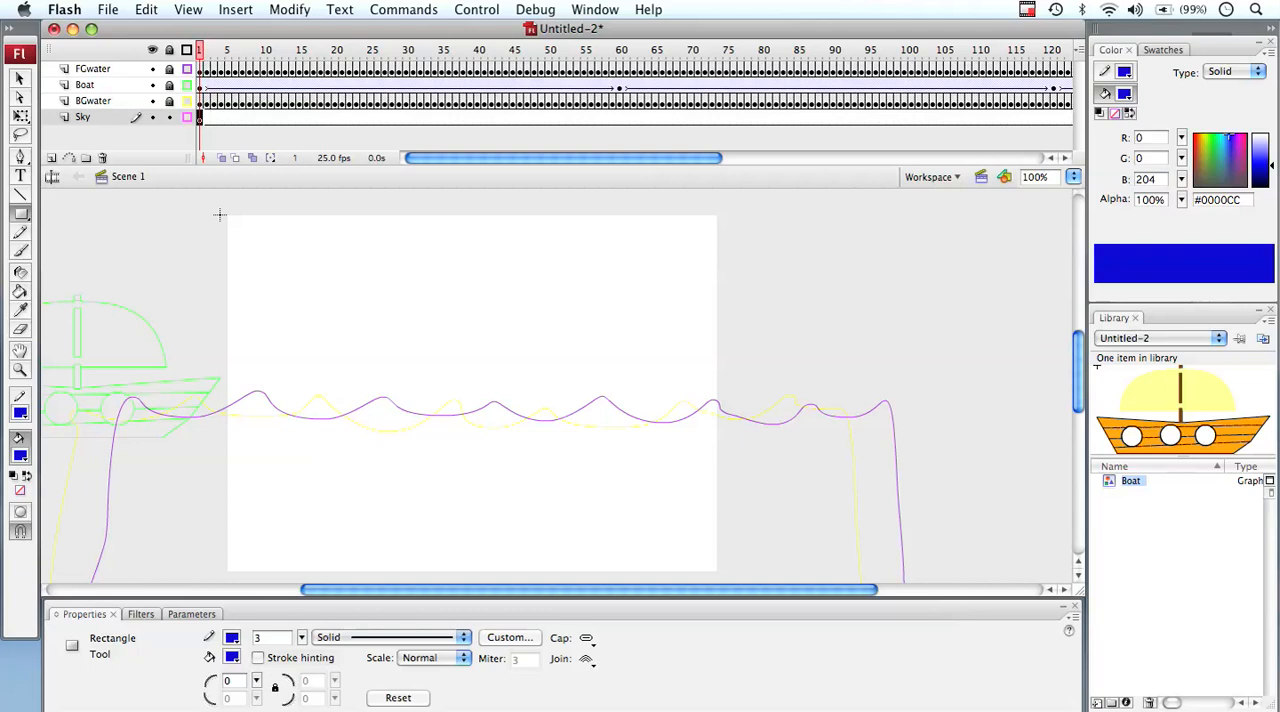
left_click_drag(229, 218, 719, 574)
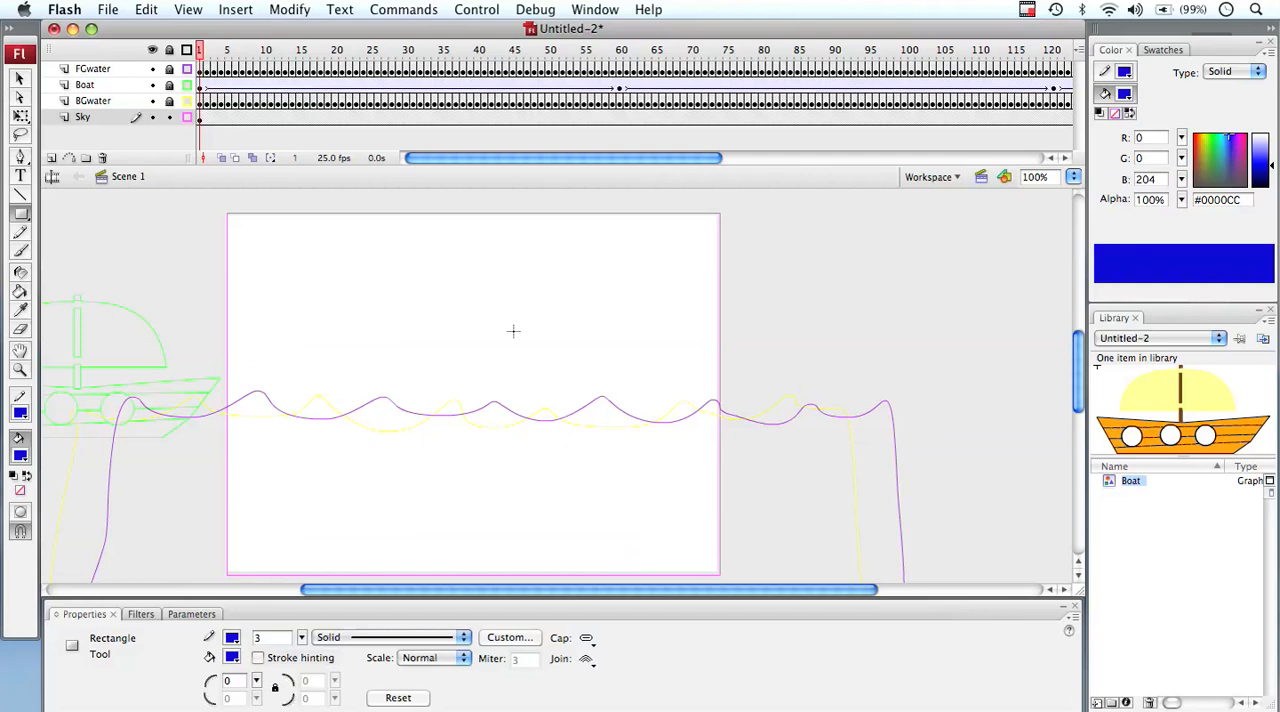
left_click(186, 119)
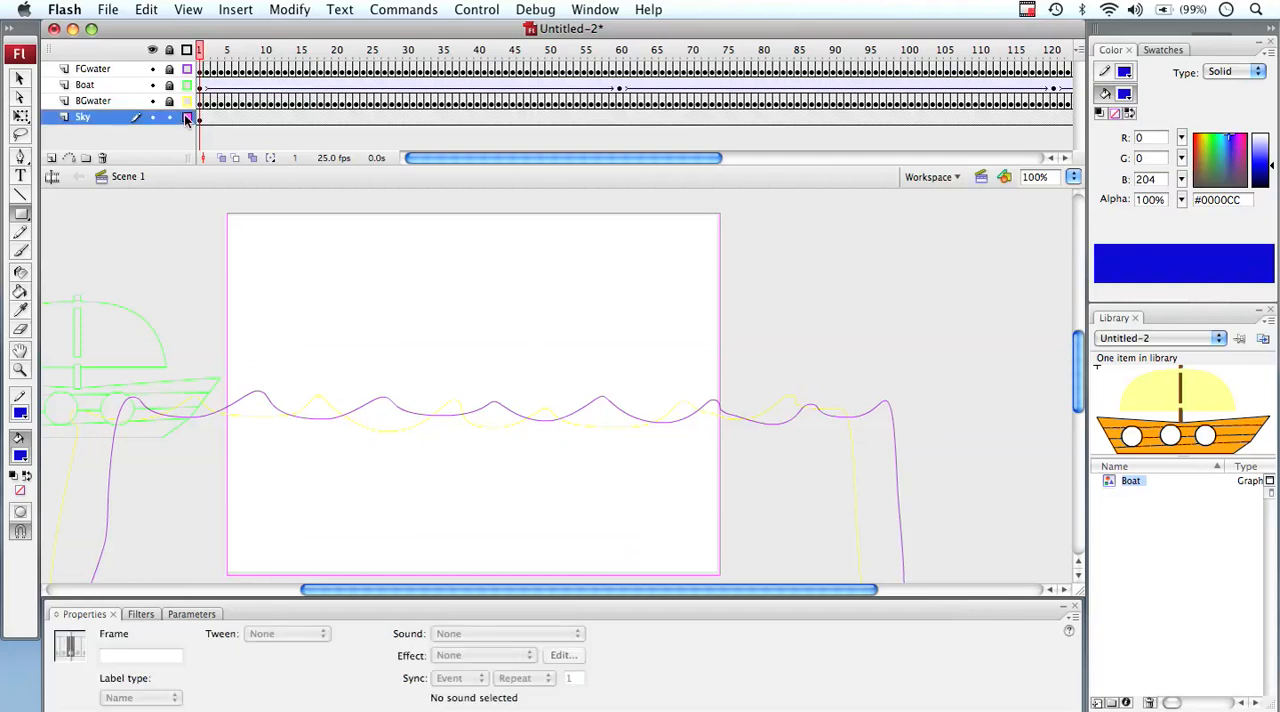
left_click(186, 118)
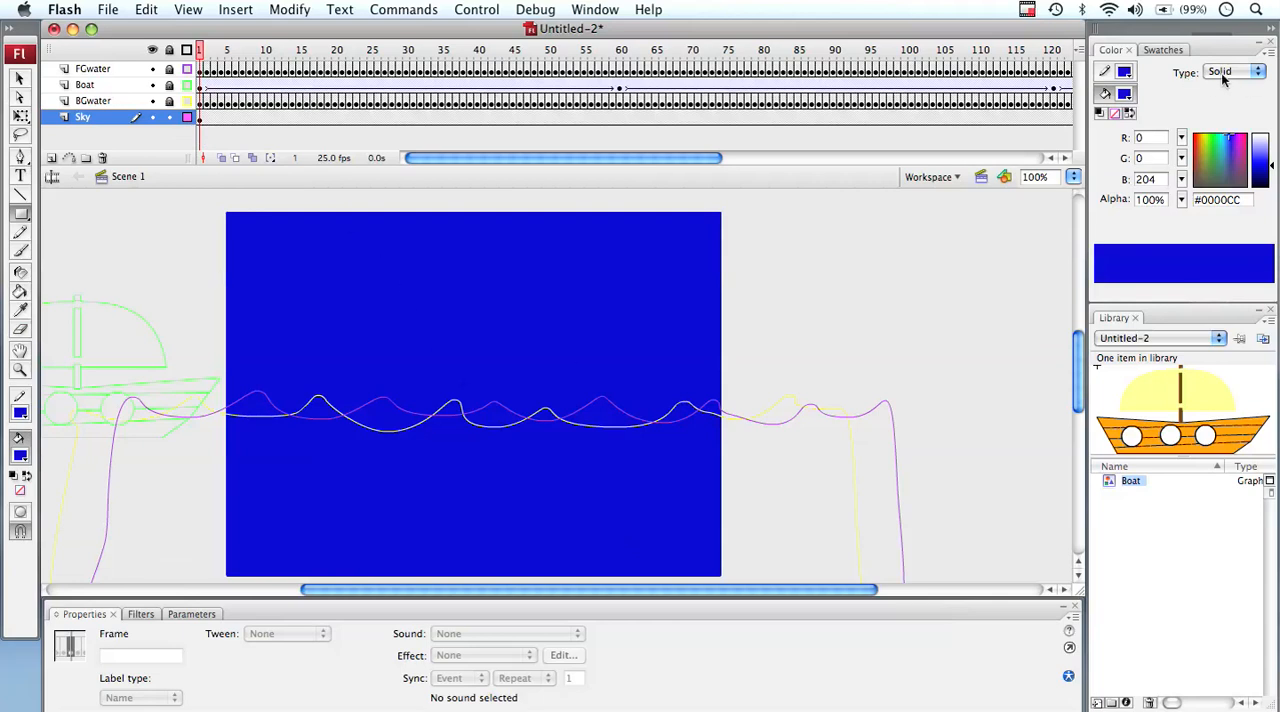
Set the fill type to Linear and fill the sky rectangle with the black-to-white gradient using the Paint Bucket
left_click(1262, 72)
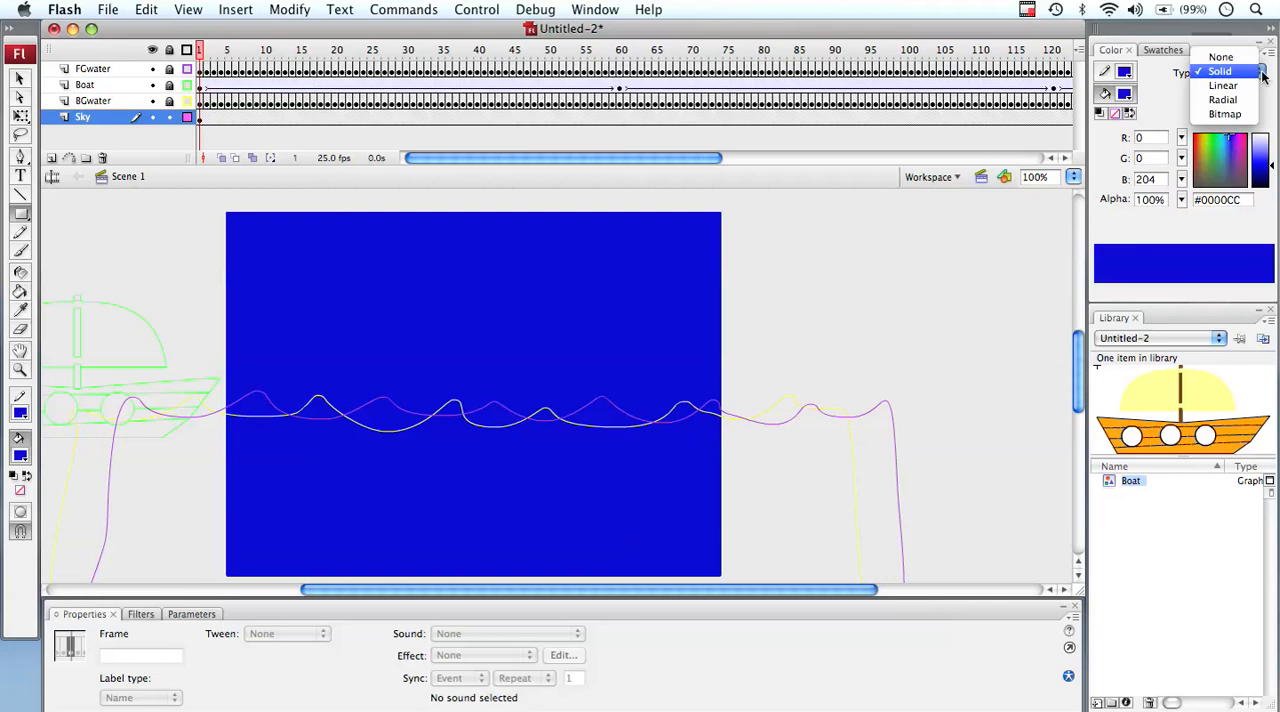
left_click(1246, 86)
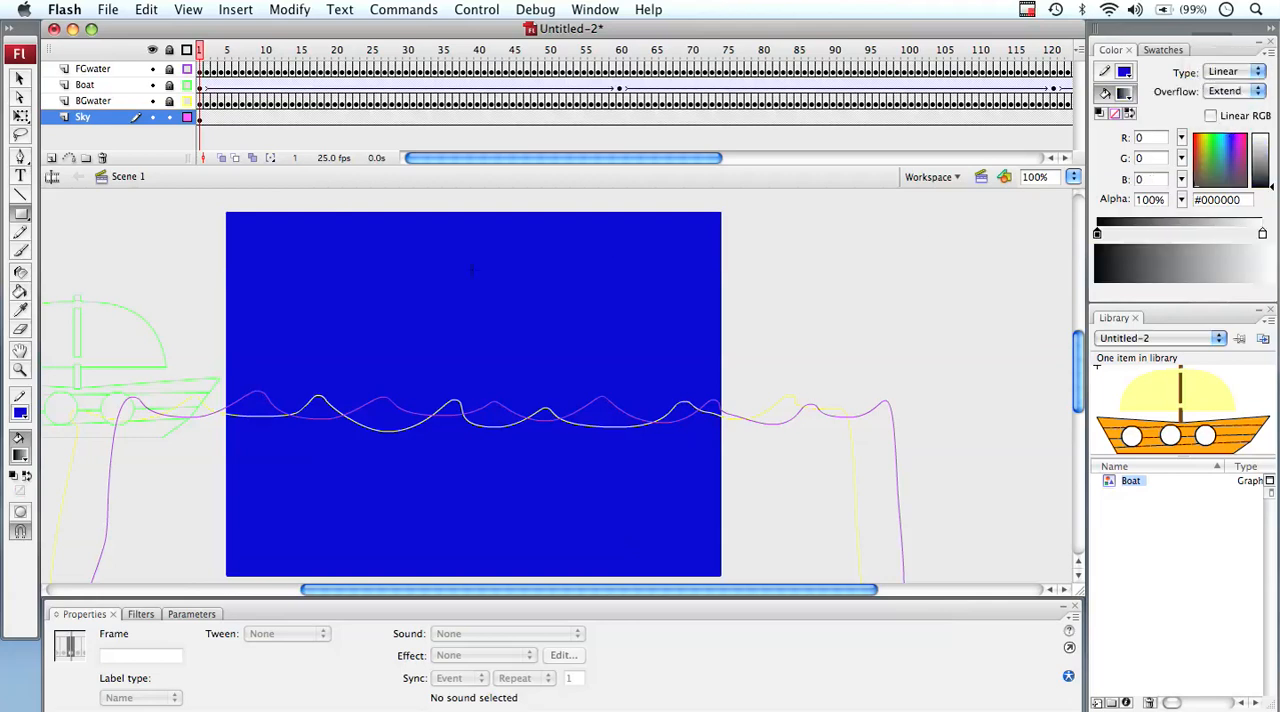
left_click(20, 272)
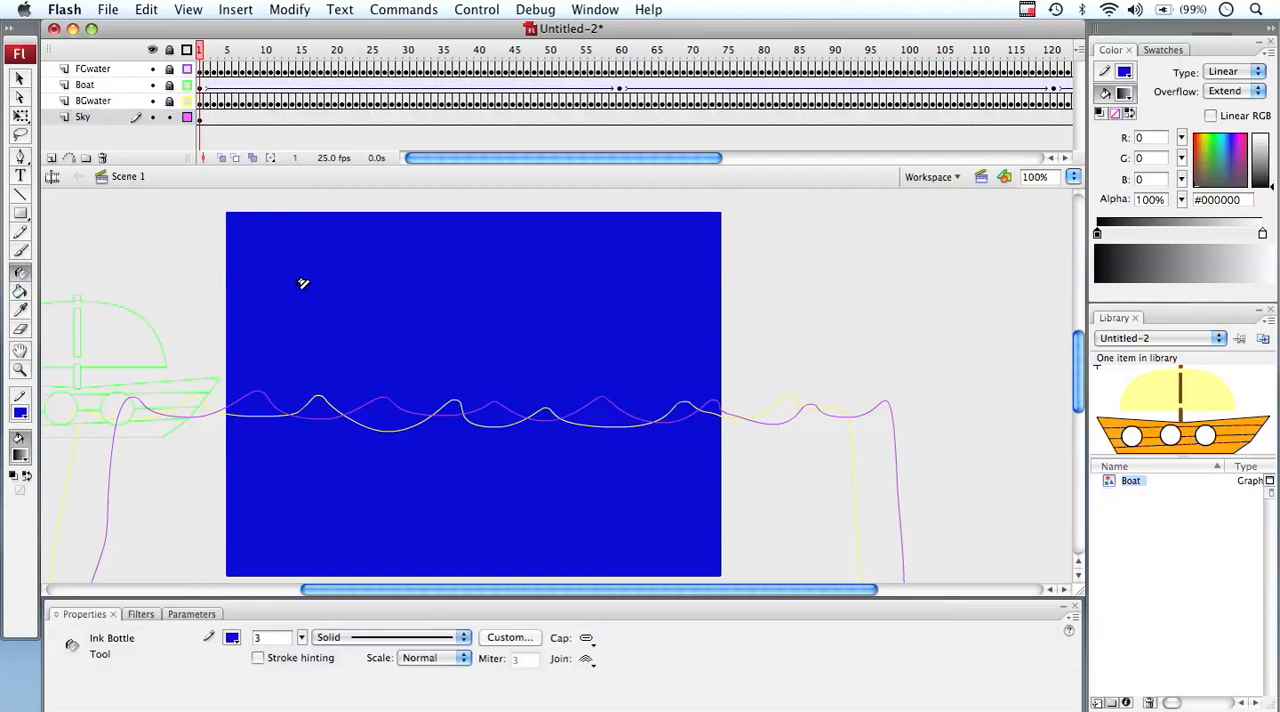
left_click(20, 291)
left_click(348, 267)
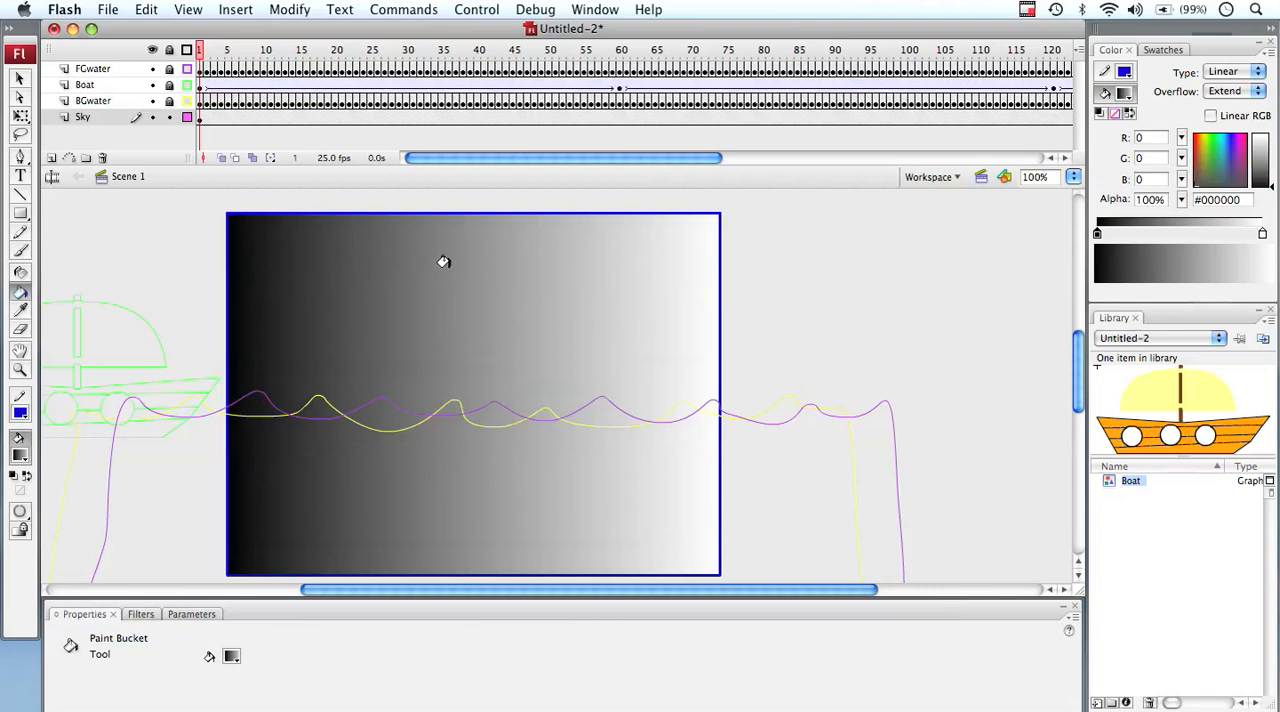
Refill the sky rectangle with the gradient in several directions, finishing with black at the top fading to white at the bottom
mouse_move(448, 269)
left_mouse_down()
mouse_move(446, 349)
mouse_move(388, 292)
left_mouse_up()
left_click(450, 350)
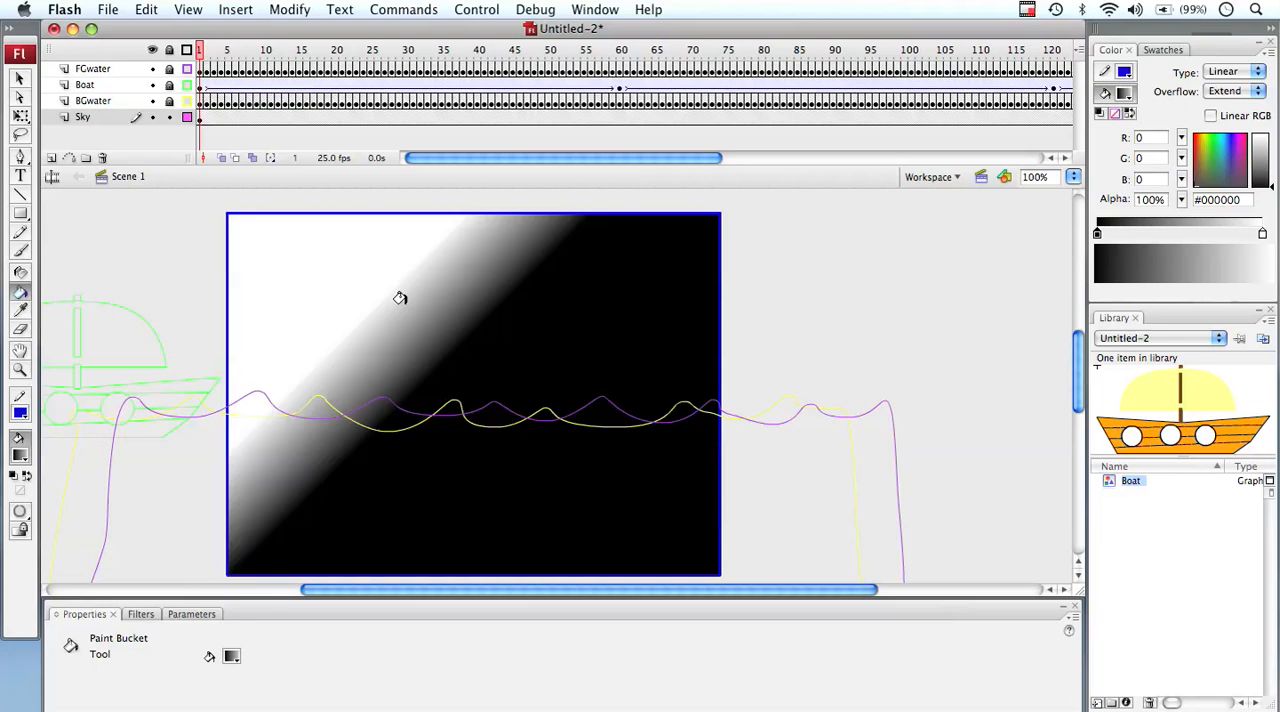
left_click_drag(517, 302, 489, 286)
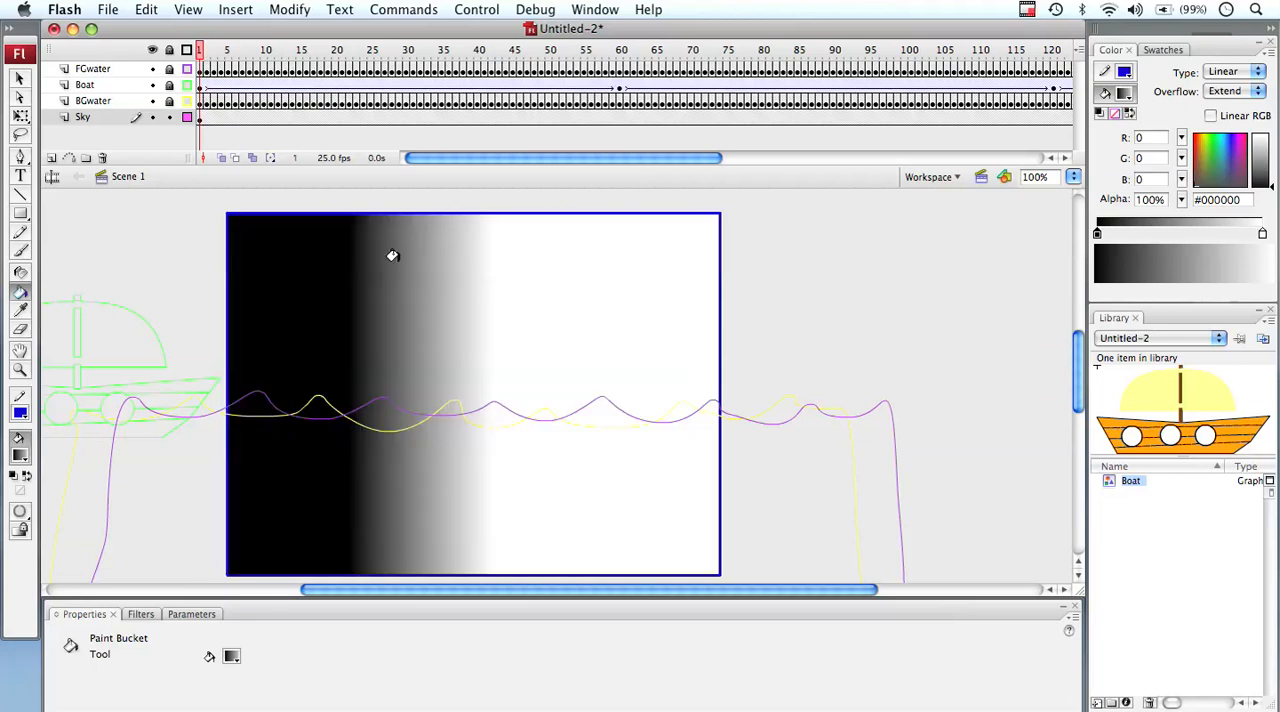
left_click_drag(391, 254, 440, 349)
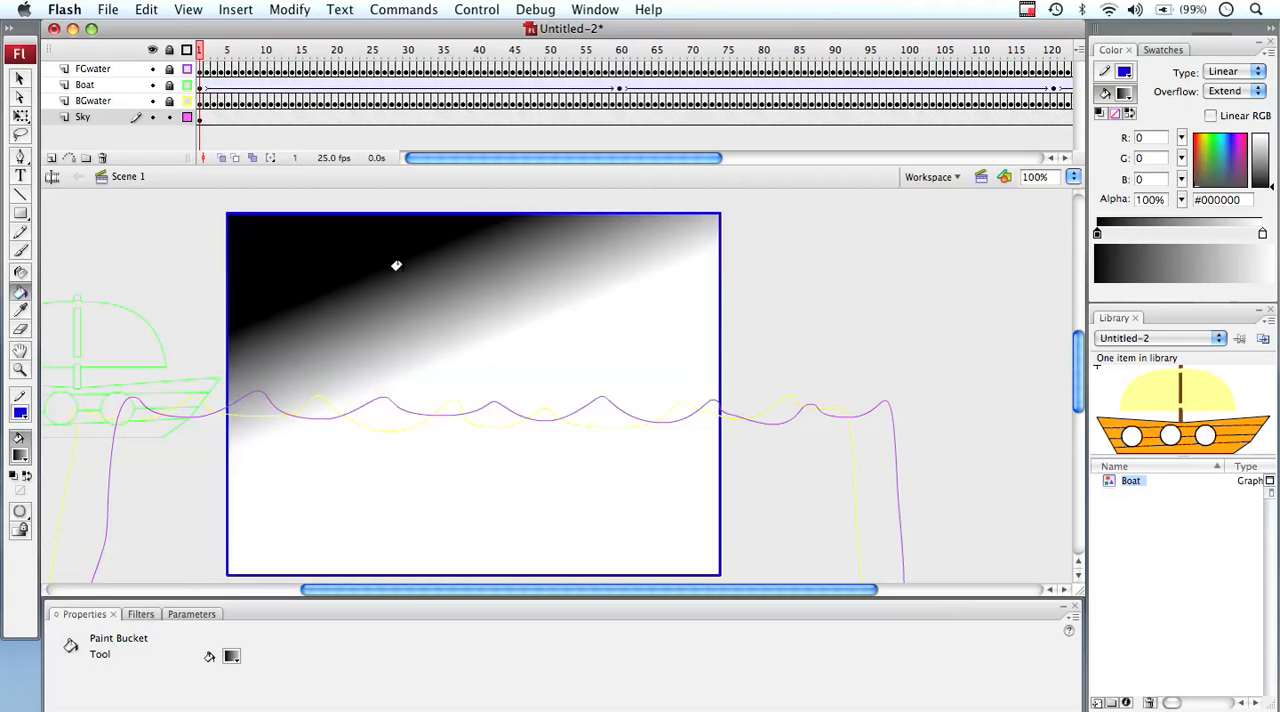
left_click_drag(397, 265, 409, 534)
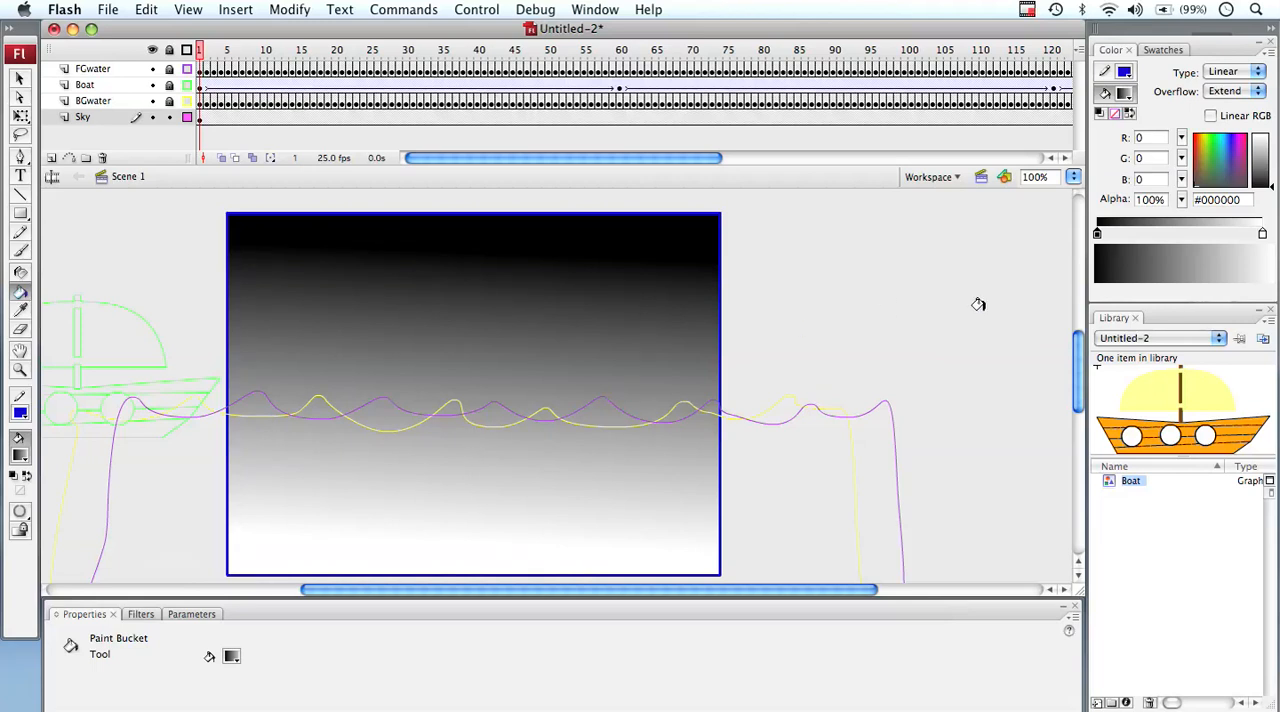
Change the gradient's black color stop to the cyan-blue #04B8D1 using the color wheel
left_click(1097, 236)
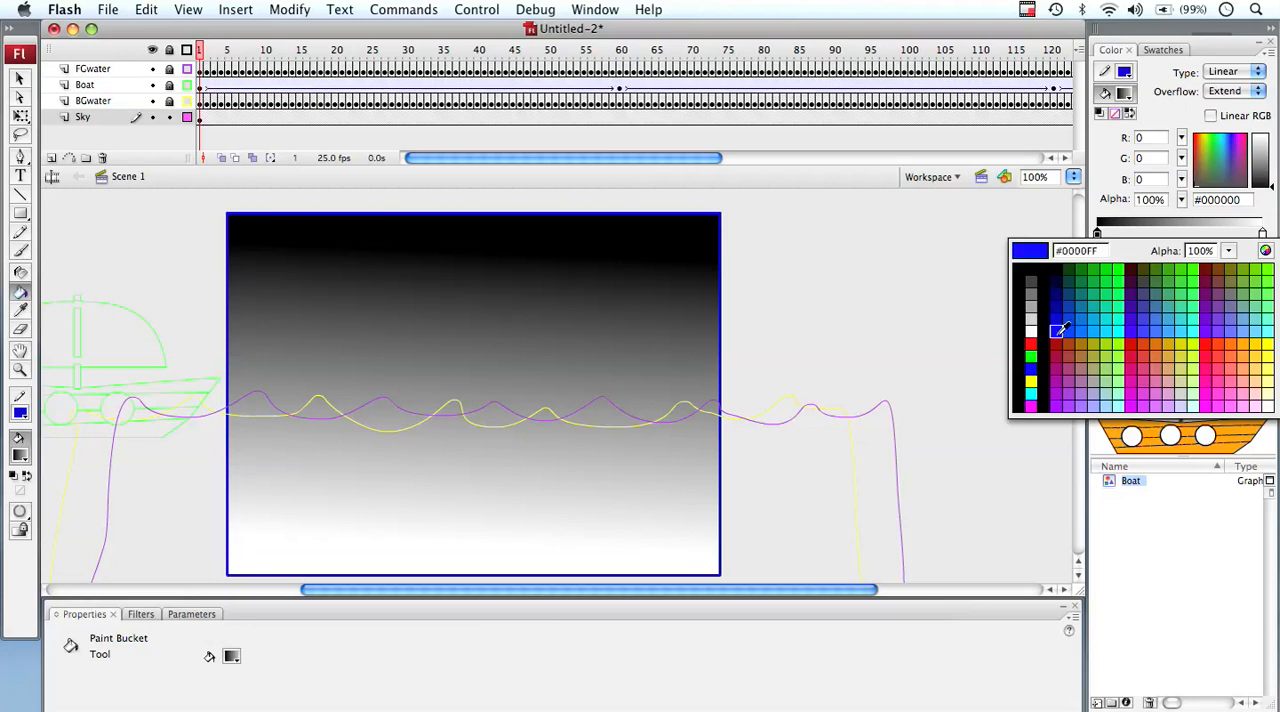
left_click(1265, 251)
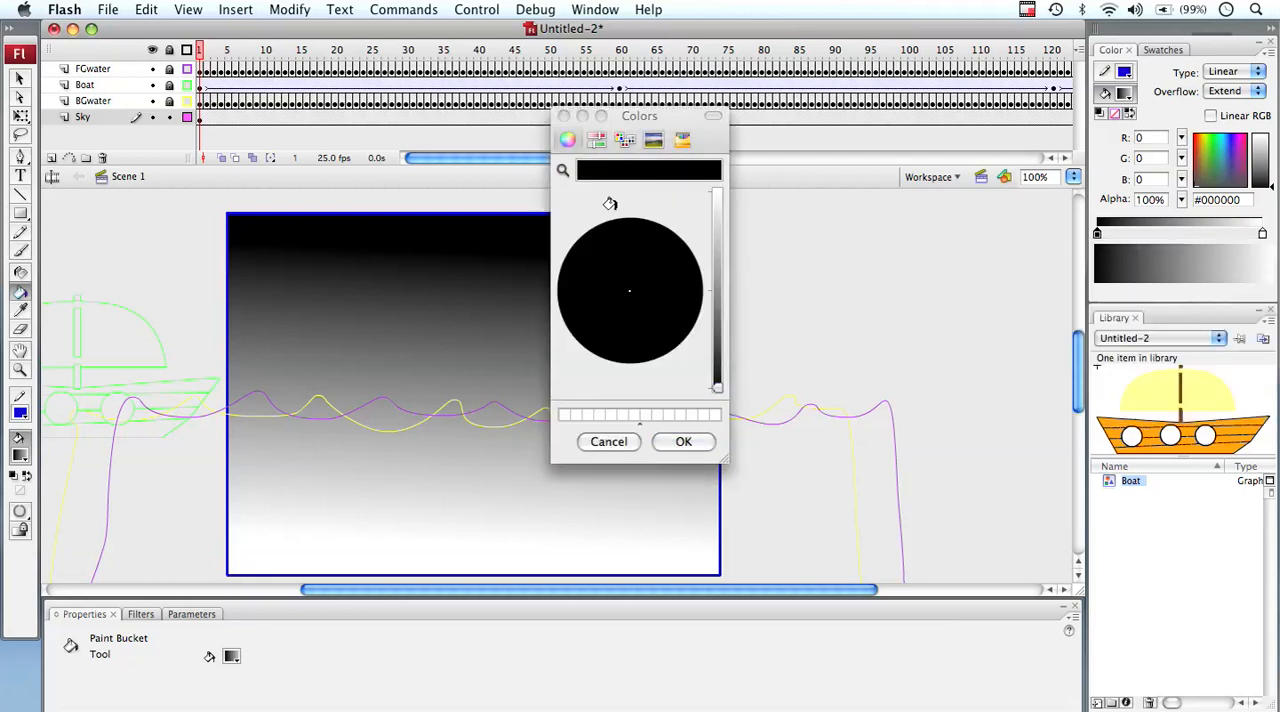
left_click(576, 158)
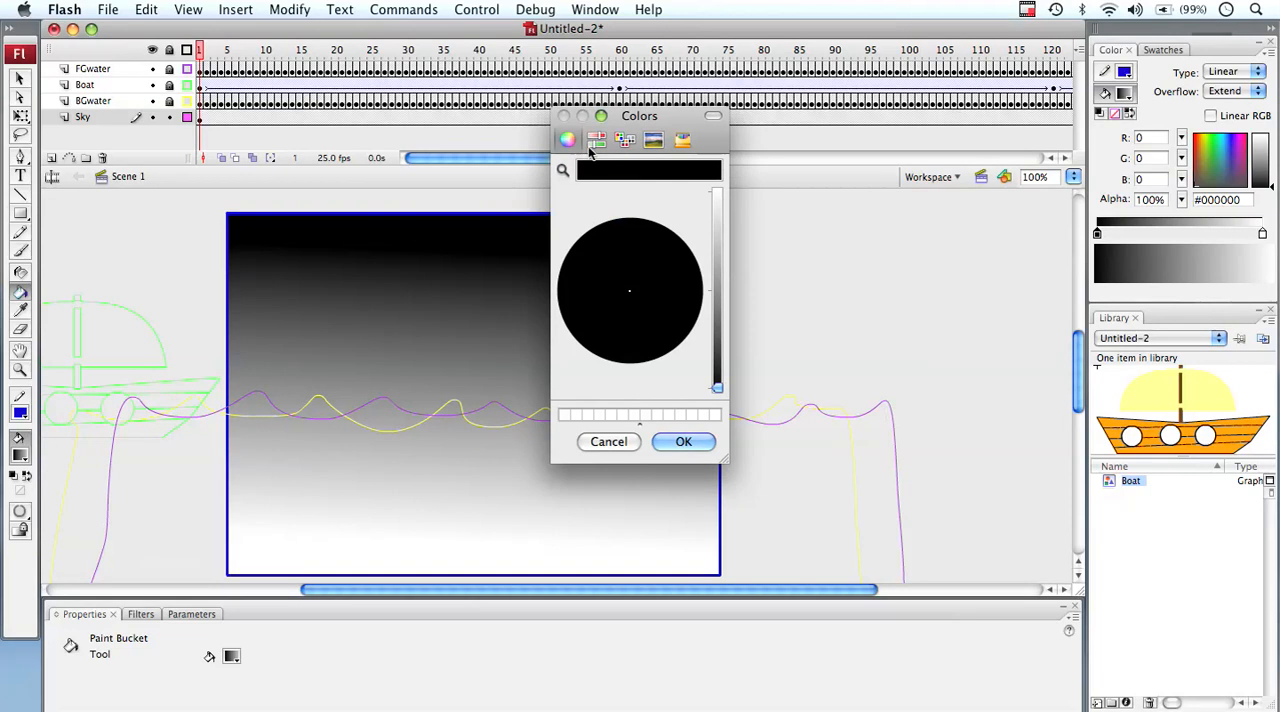
left_click(601, 116)
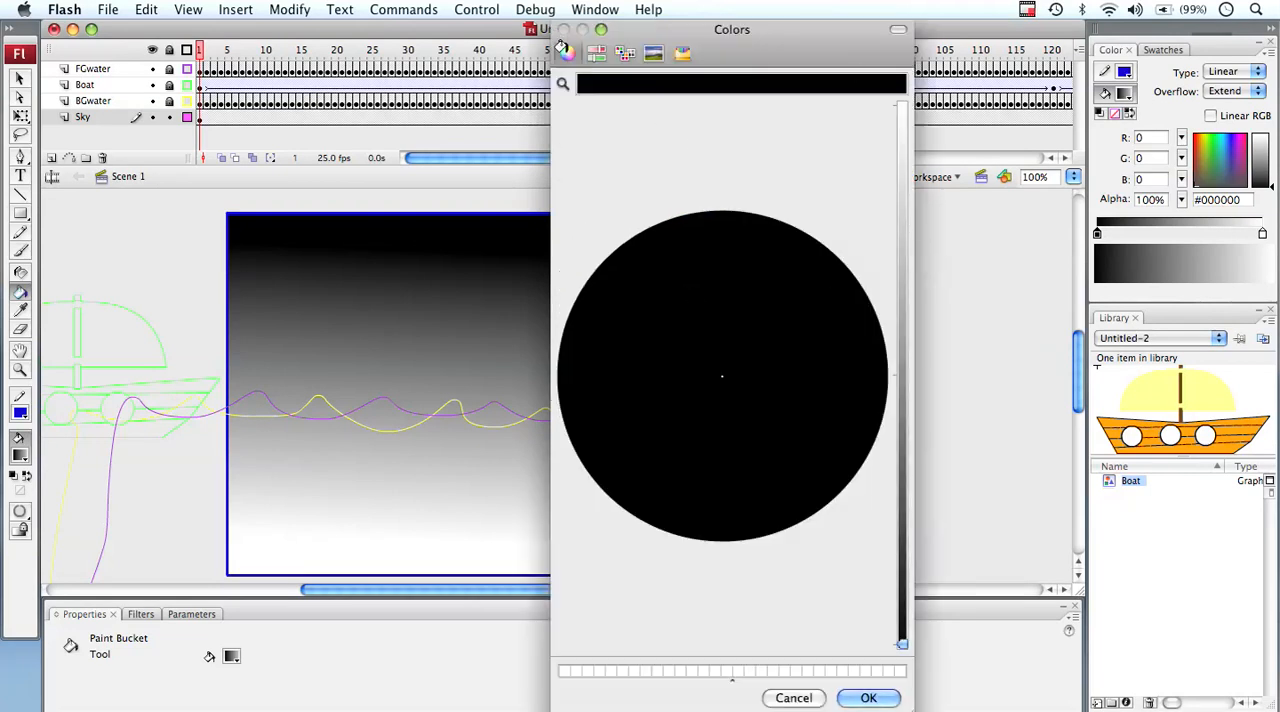
left_click(690, 419)
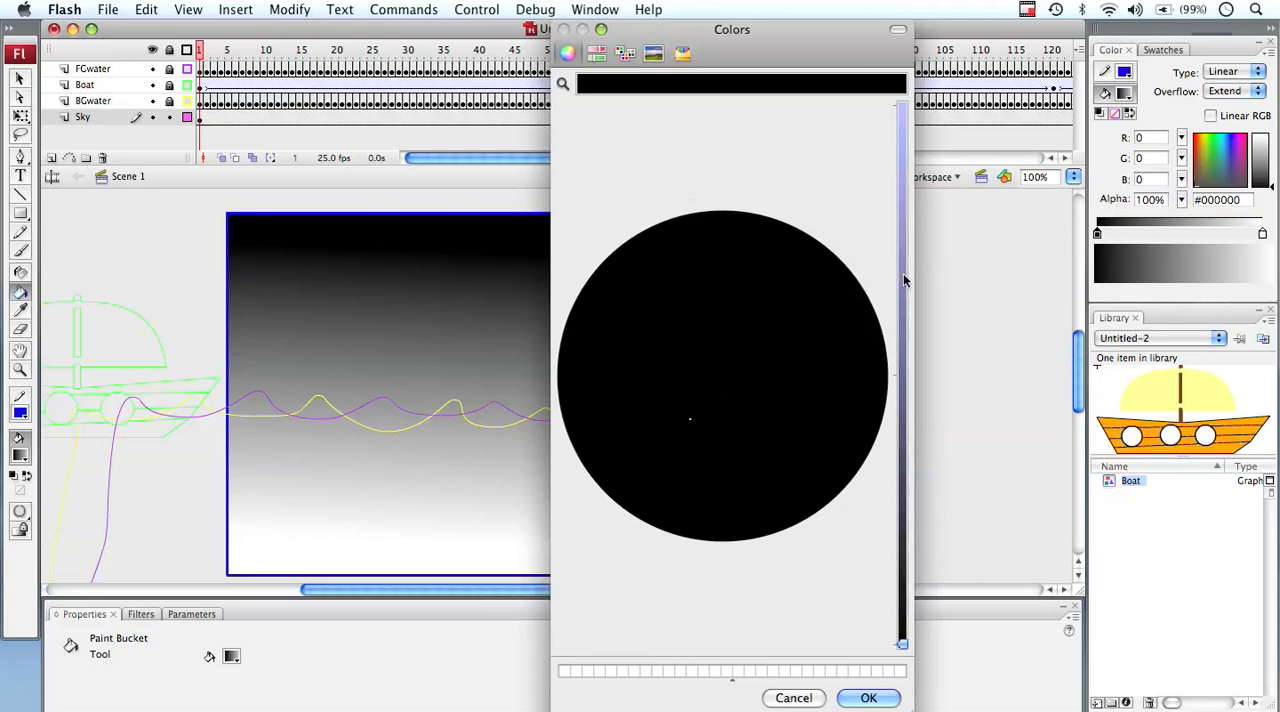
left_click_drag(903, 273, 900, 205)
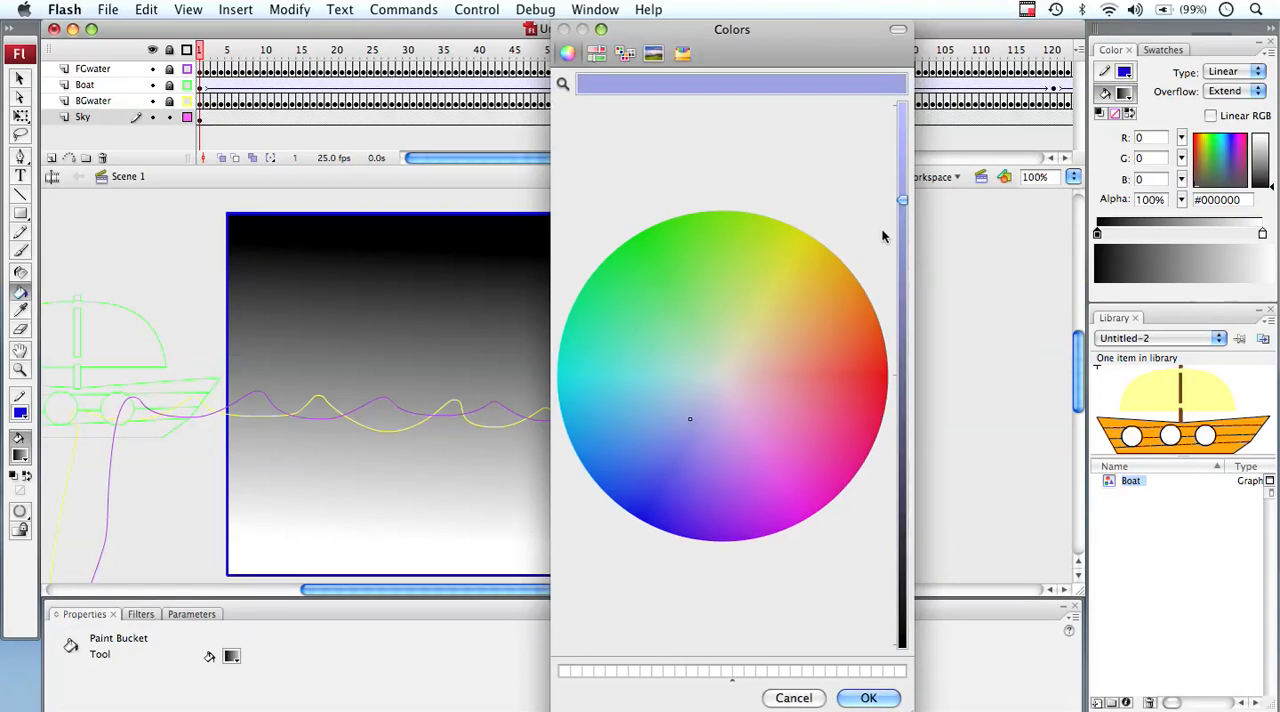
left_click(645, 383)
left_click(594, 378)
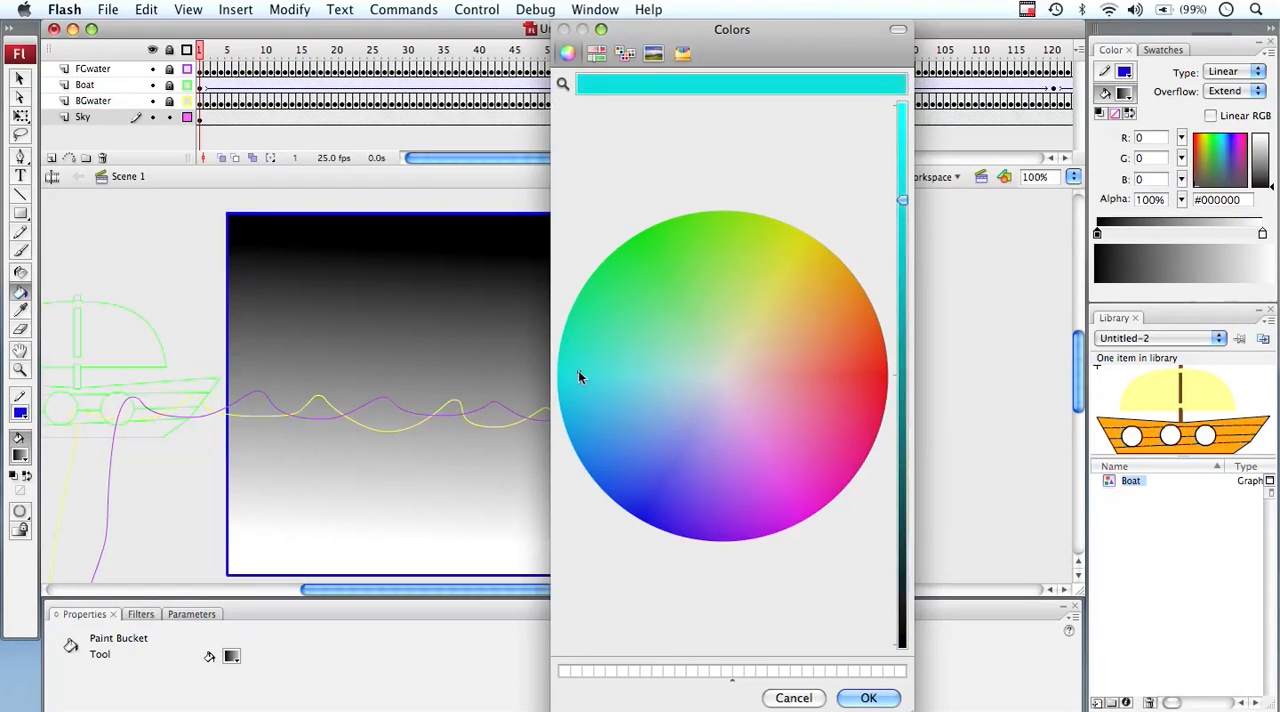
left_click(565, 398)
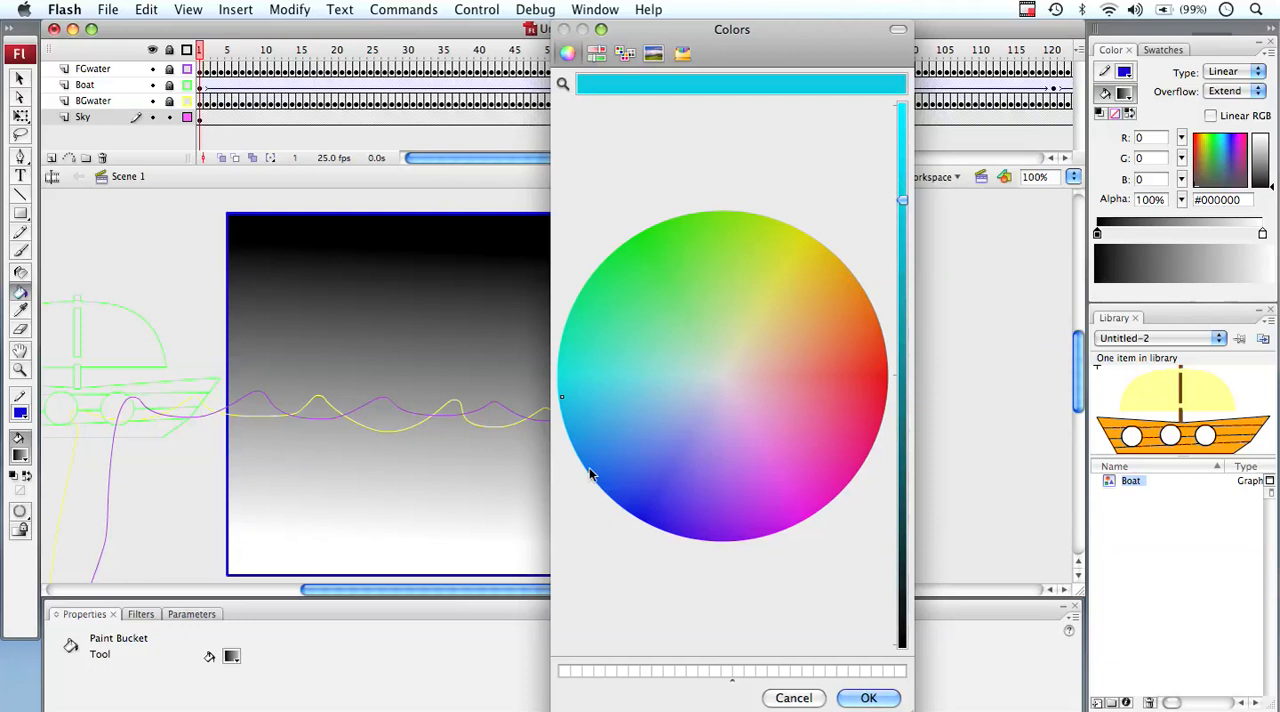
left_click(866, 698)
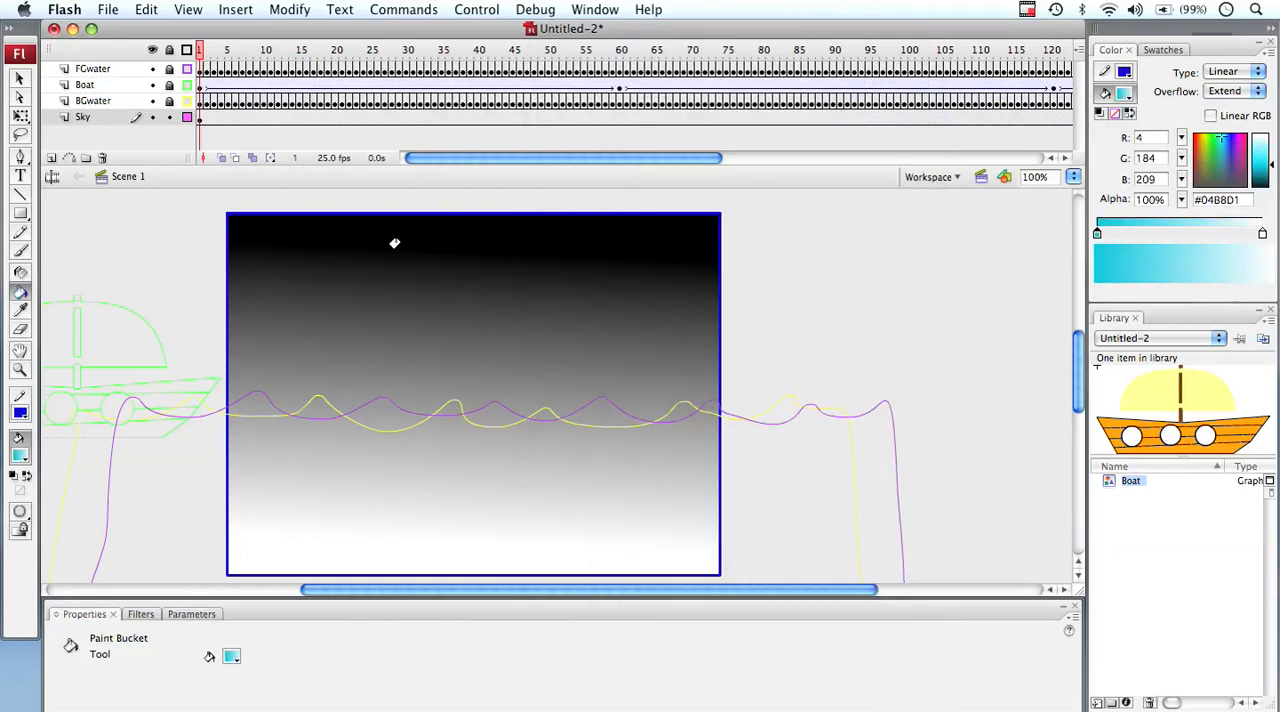
Fill the sky rectangle with the cyan-to-white gradient, fading diagonally from the upper-left corner toward the lower right
mouse_move(401, 248)
left_mouse_down()
mouse_move(423, 423)
mouse_move(445, 466)
left_mouse_up()
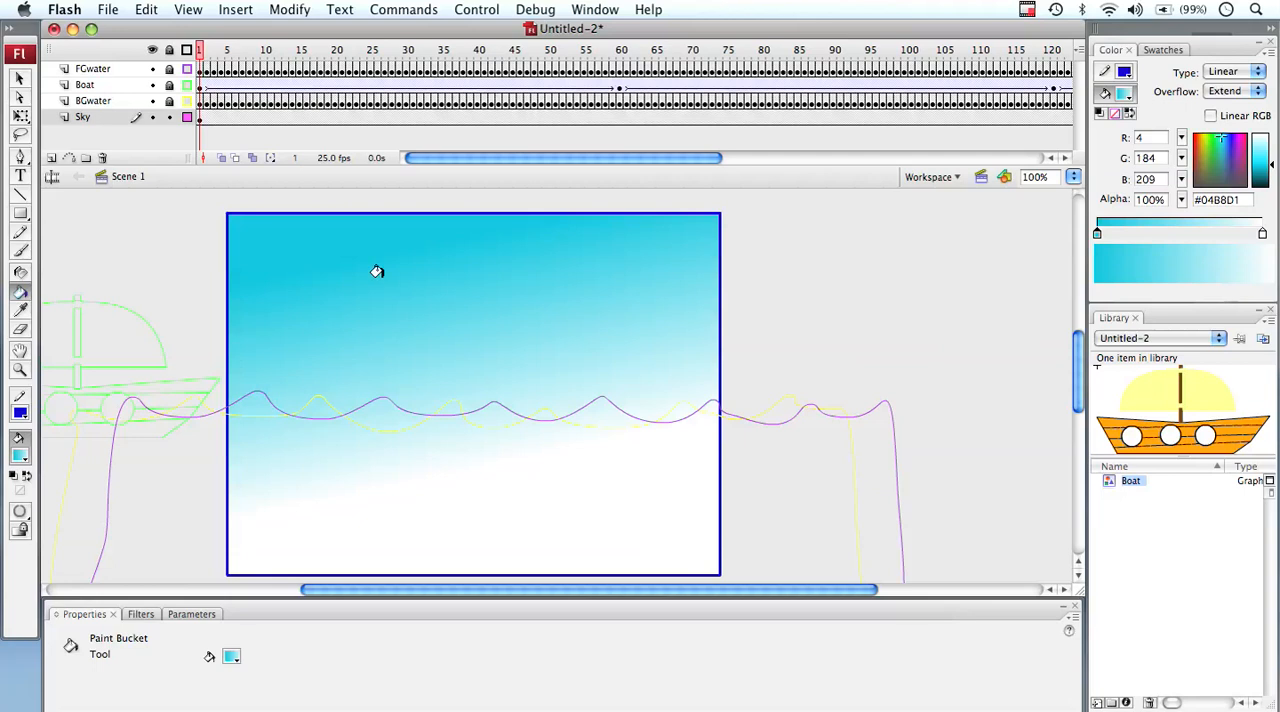
left_click_drag(374, 268, 400, 334)
left_click_drag(325, 247, 425, 436)
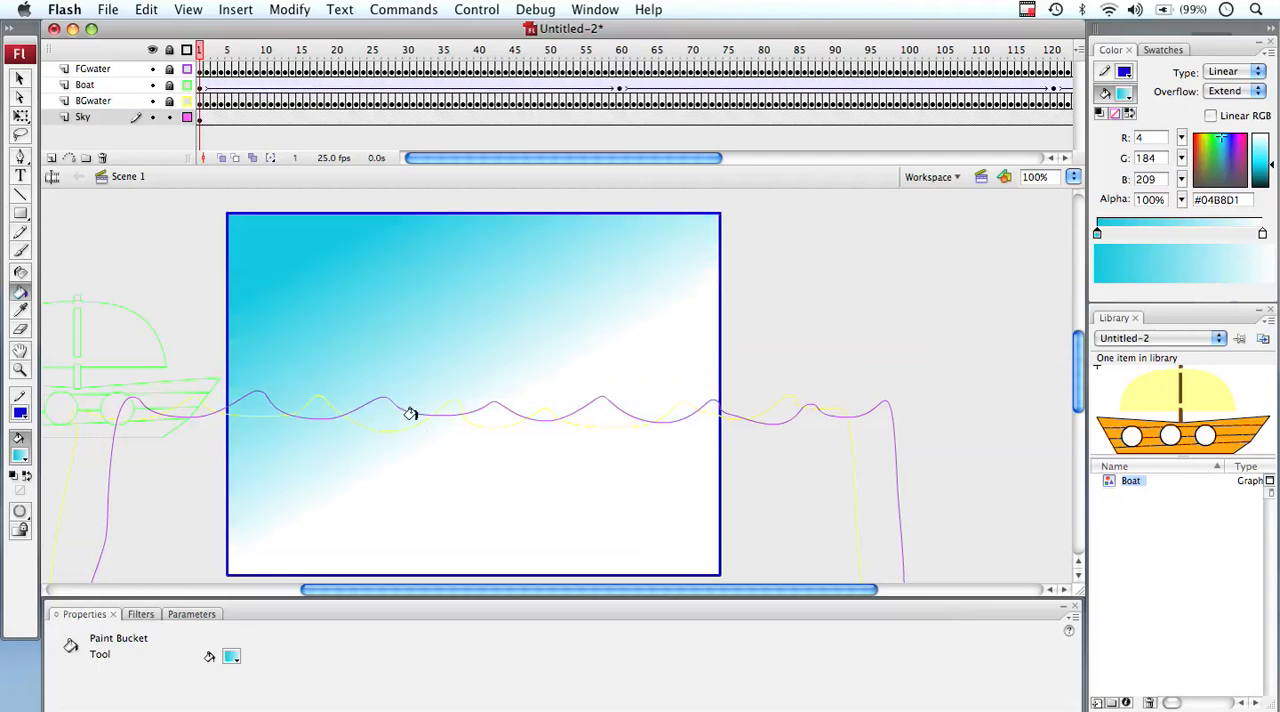
Refill the sky rectangle with the cyan-to-white gradient in several directions, finishing with cyan at the top fading straight down to white
left_click_drag(480, 238, 462, 441)
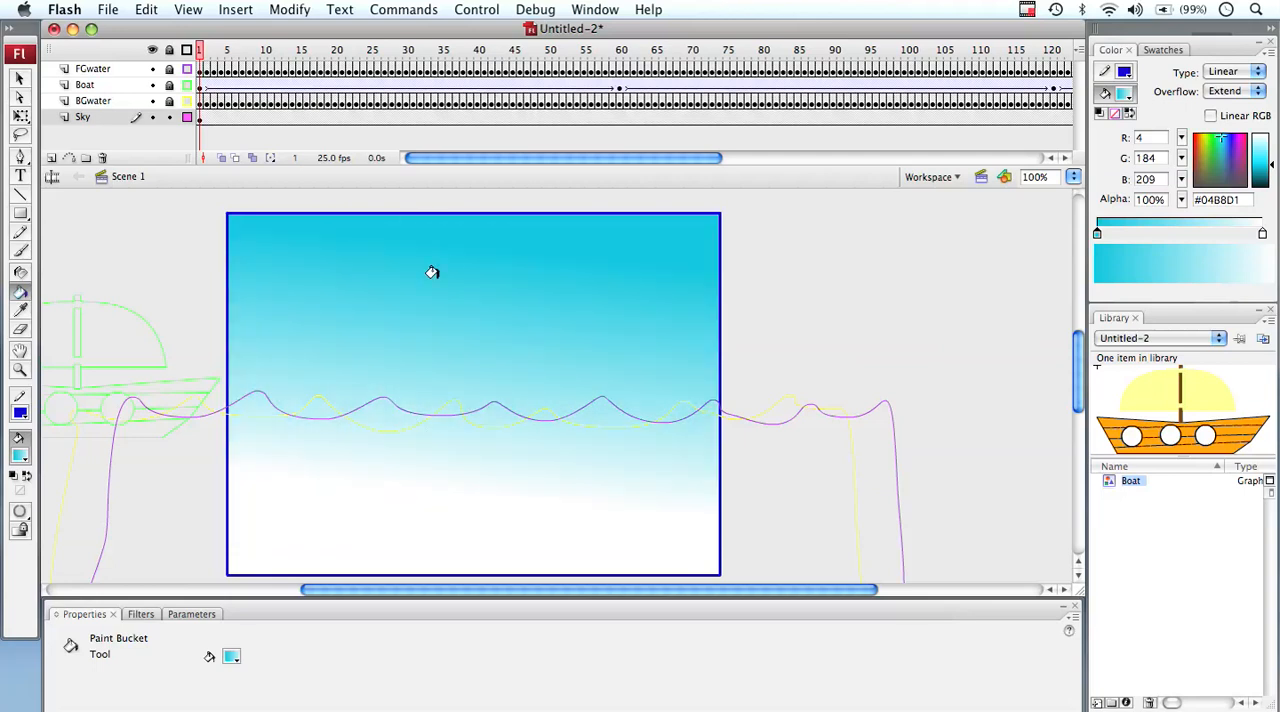
left_click_drag(446, 256, 432, 311)
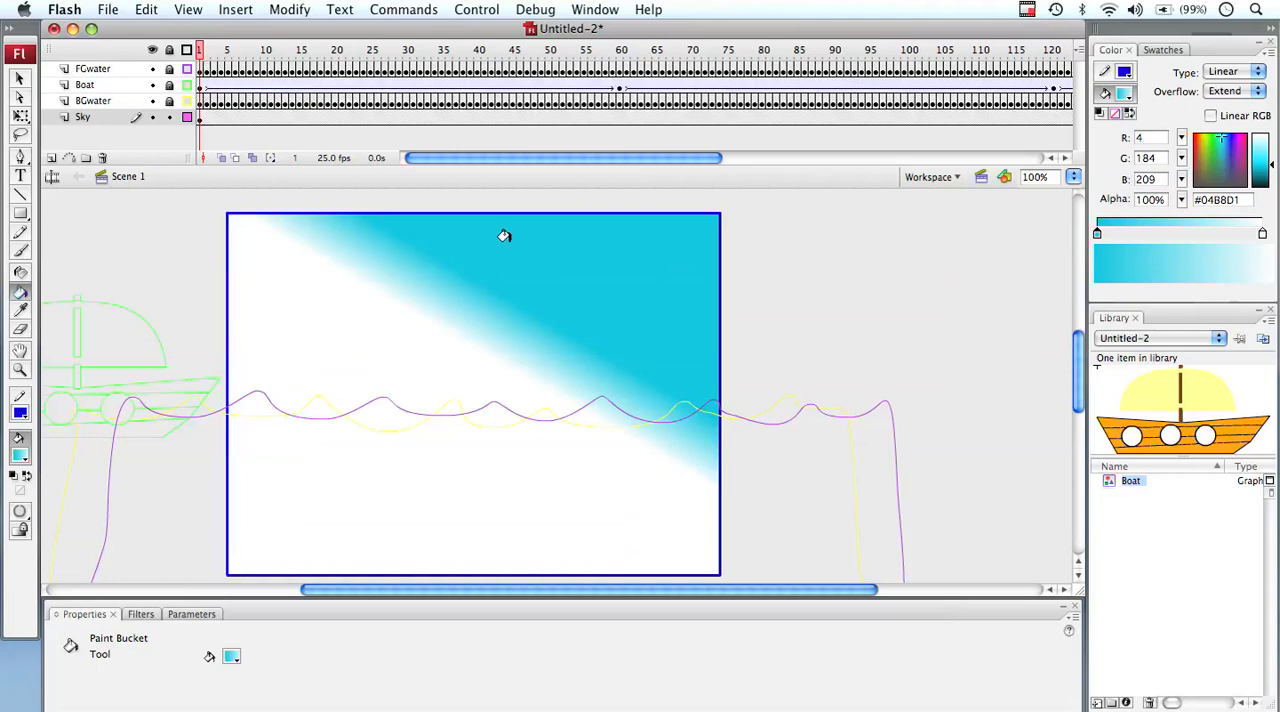
mouse_move(500, 225)
left_mouse_down()
mouse_move(483, 457)
mouse_move(500, 479)
left_mouse_up()
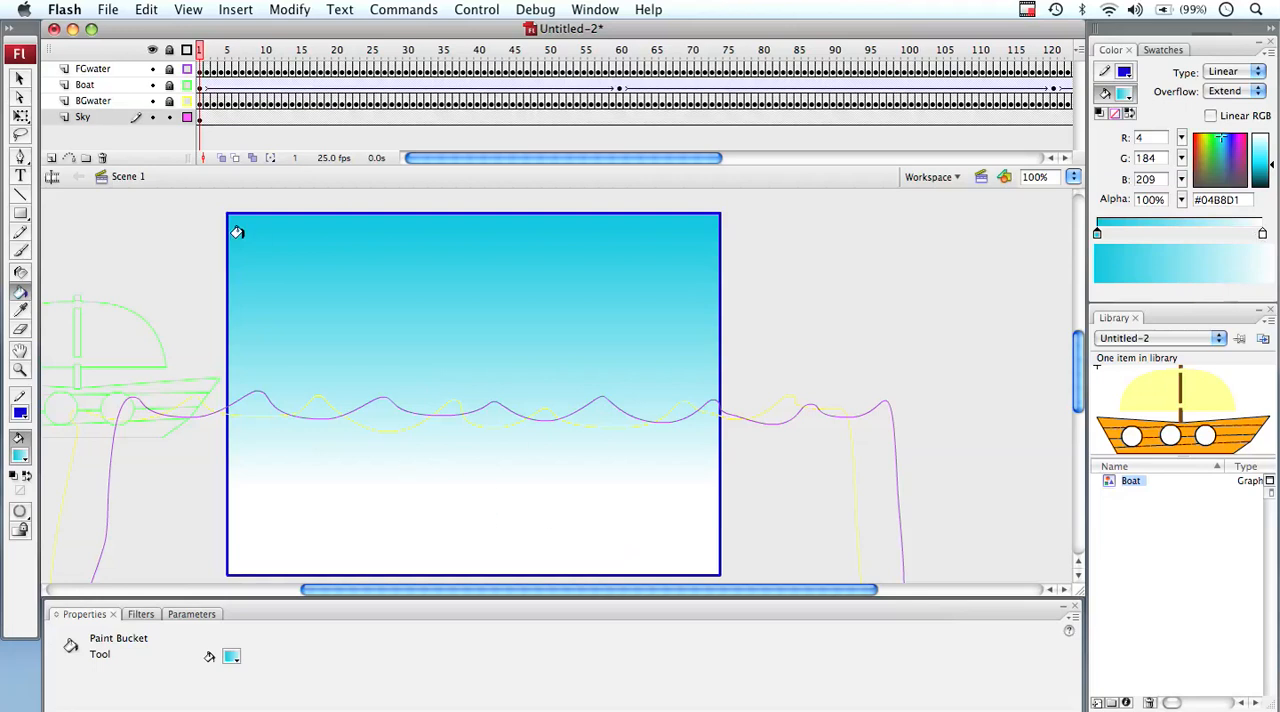
Turn off outline display for the BGwater, Boat and FGwater layers, and test the movie with the new sky
left_click(187, 100)
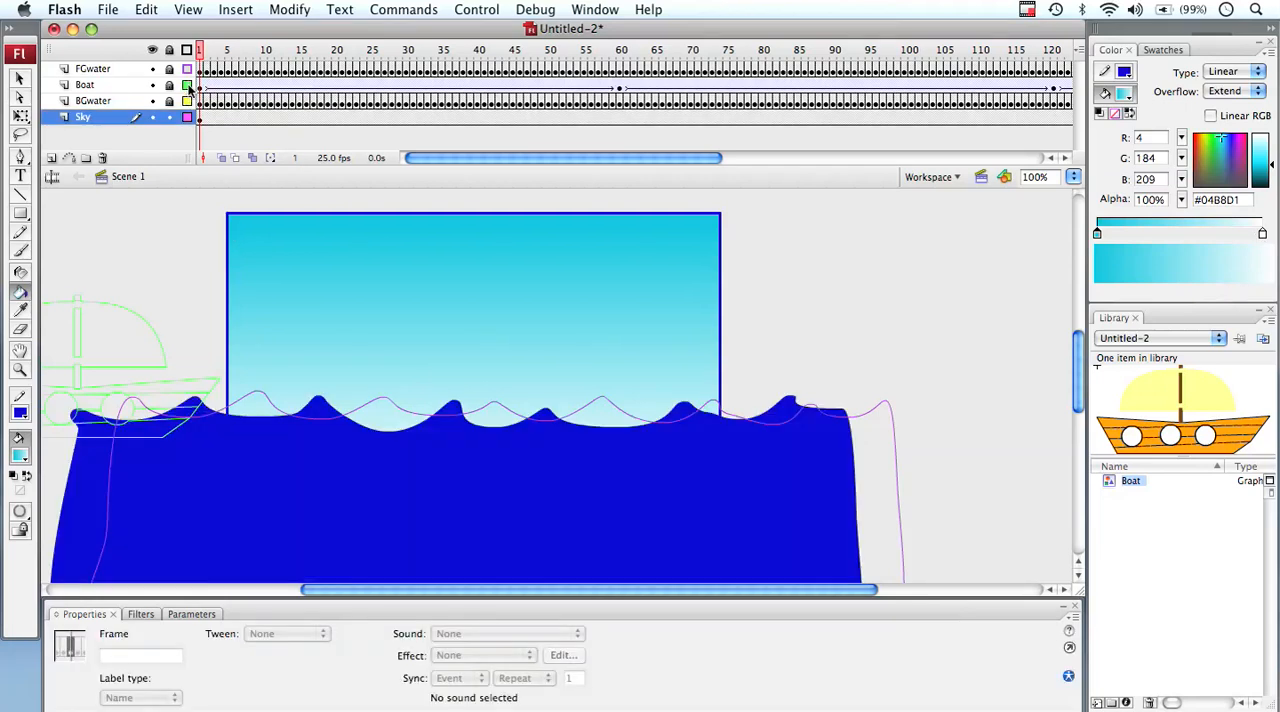
left_click(187, 85)
left_click(187, 68)
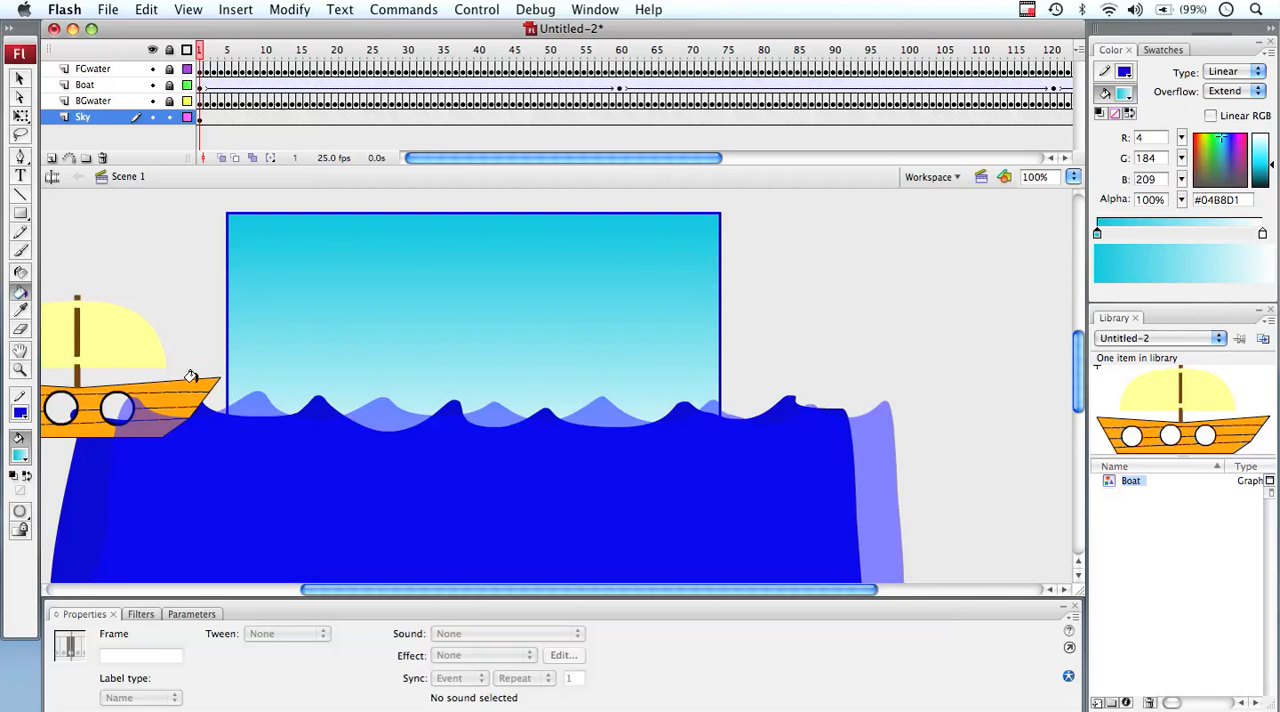
key("super+Return")
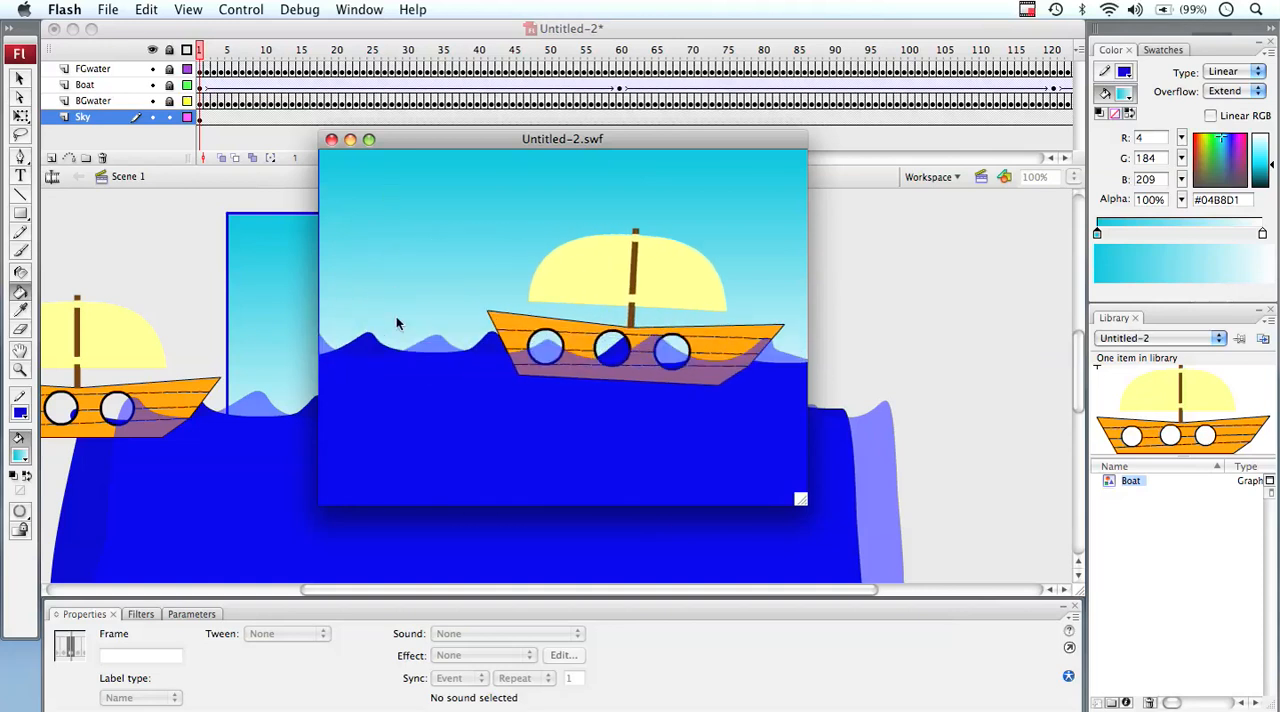
left_click(331, 141)
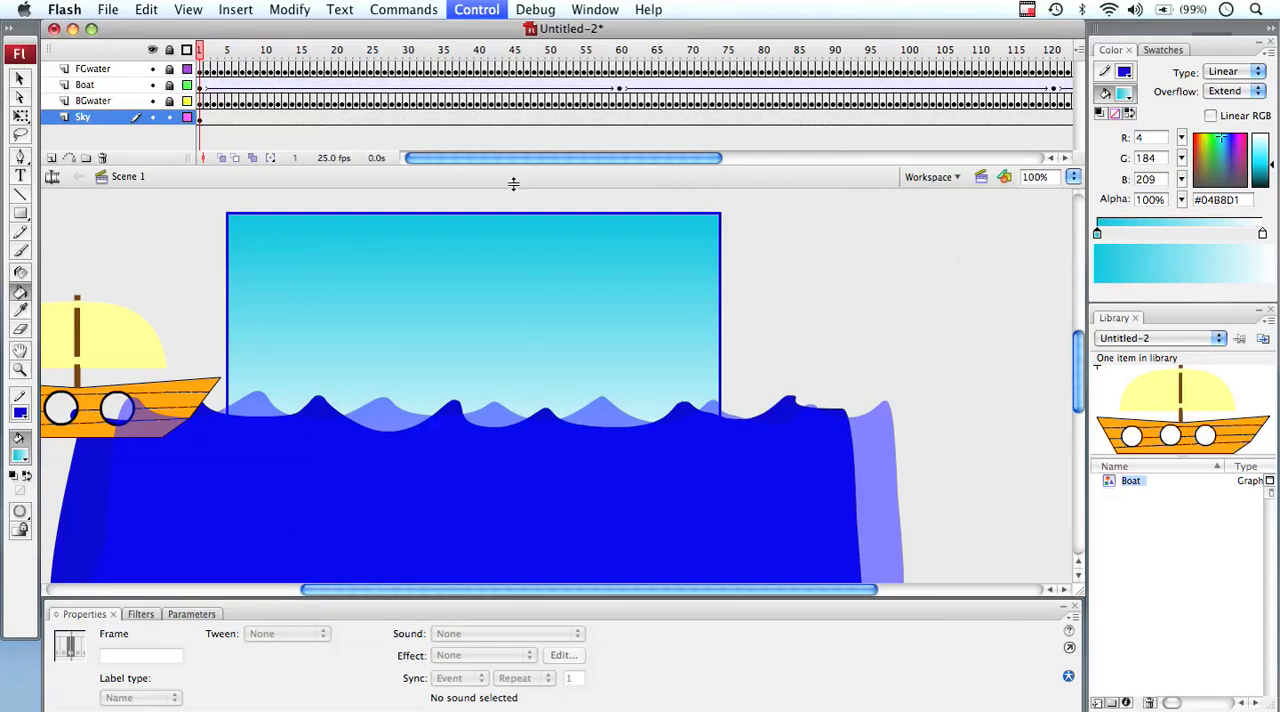
With nothing selected, add a color stop in the middle of the linear fill gradient and set it to pink #FF3399
left_click(19, 78)
left_click(910, 250)
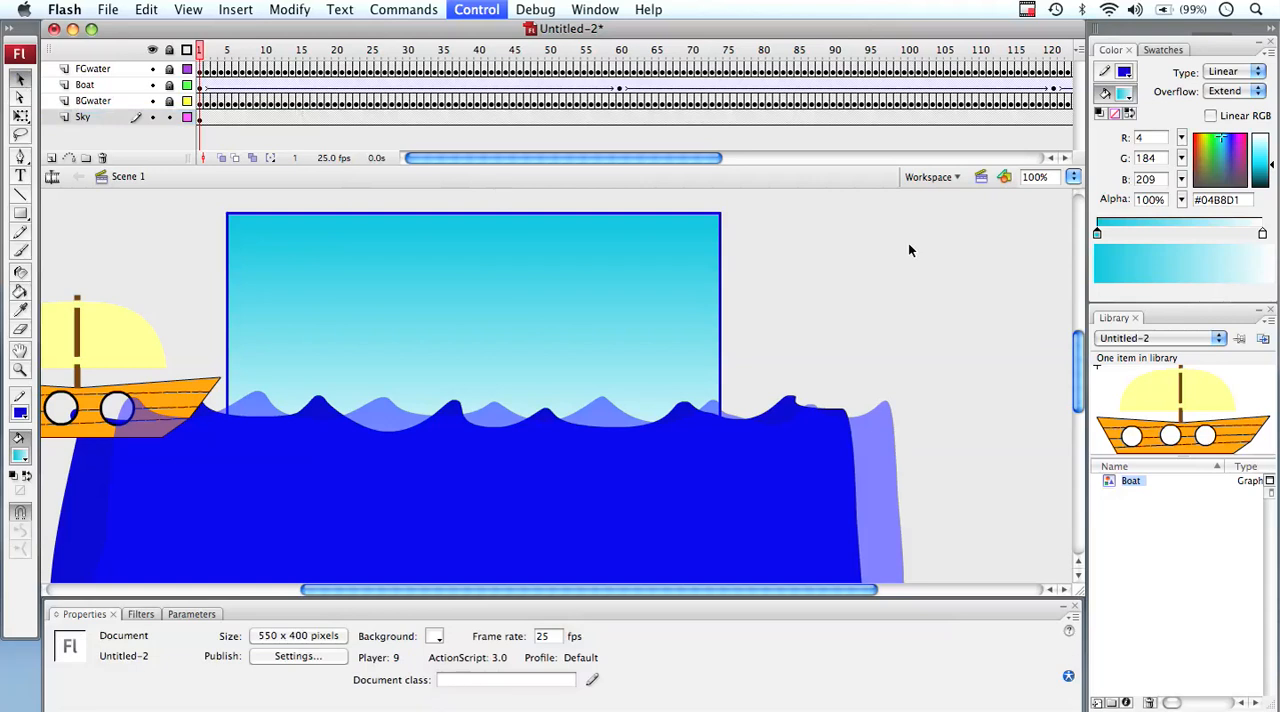
left_click(1175, 234)
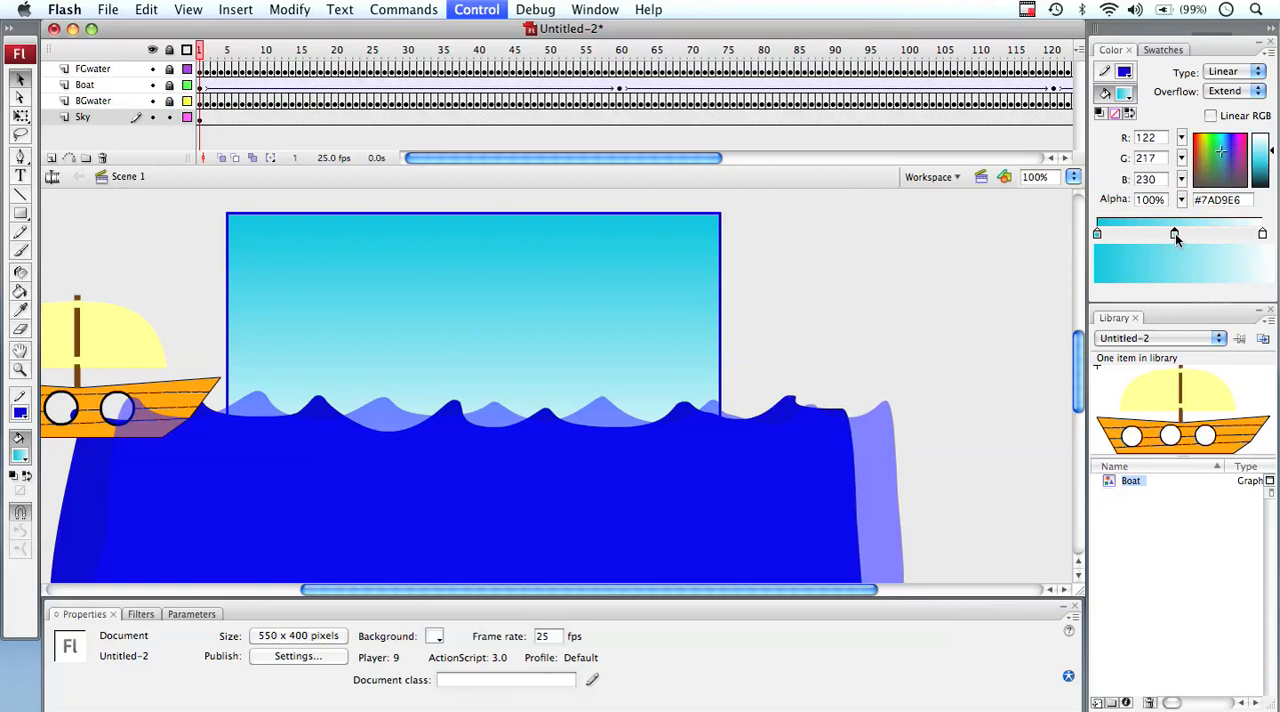
left_click(1175, 233)
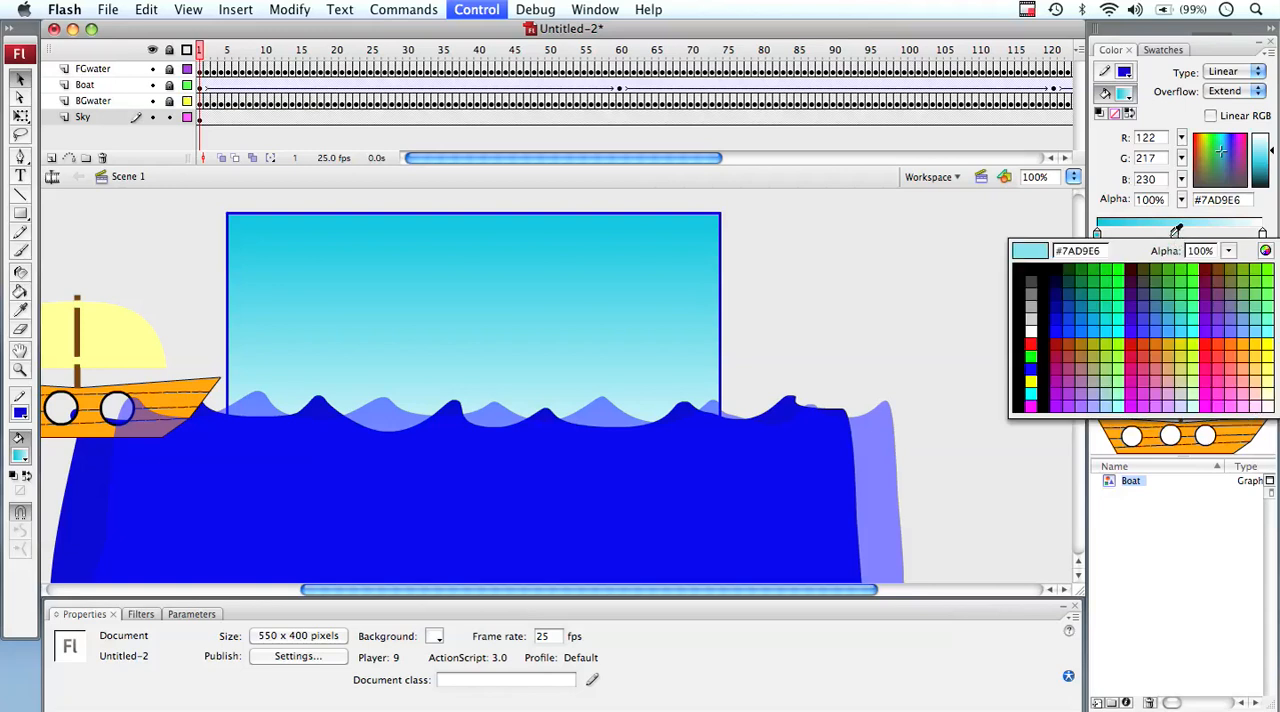
left_click(1222, 380)
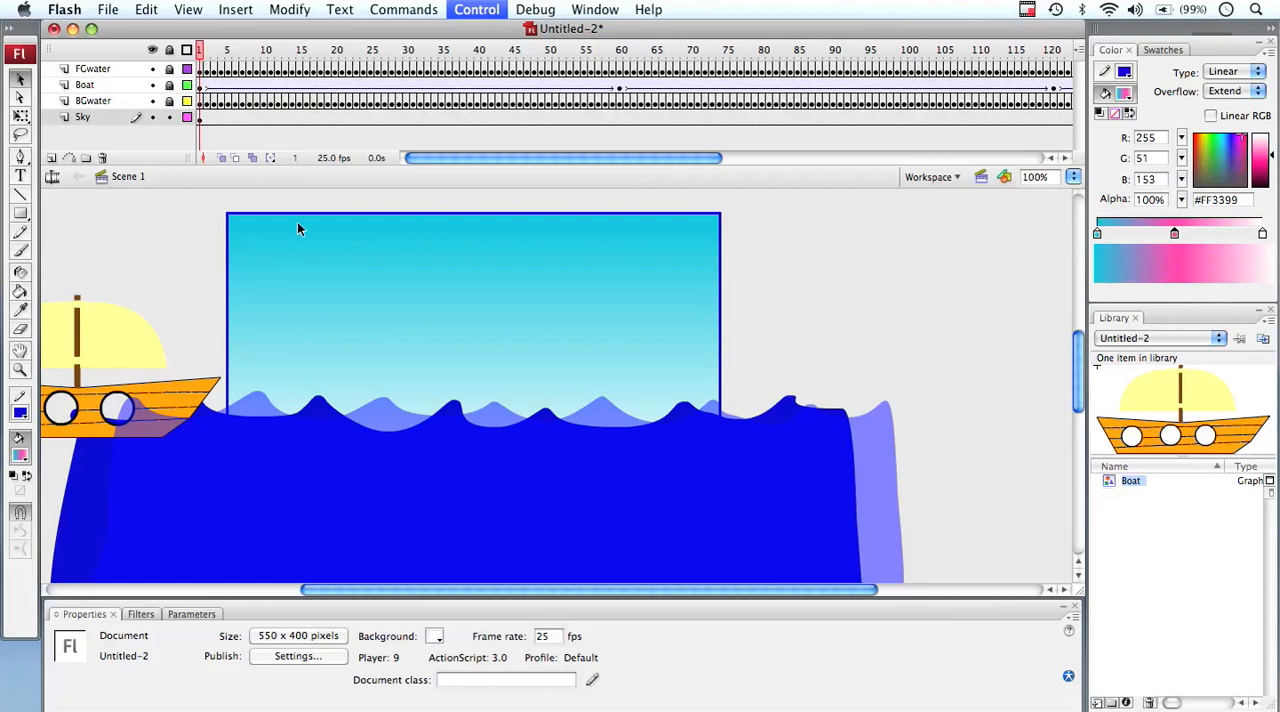
Draw a gradient-filled test rectangle about 215 × 149 px on the empty pasteboard beside the sky
left_click(20, 214)
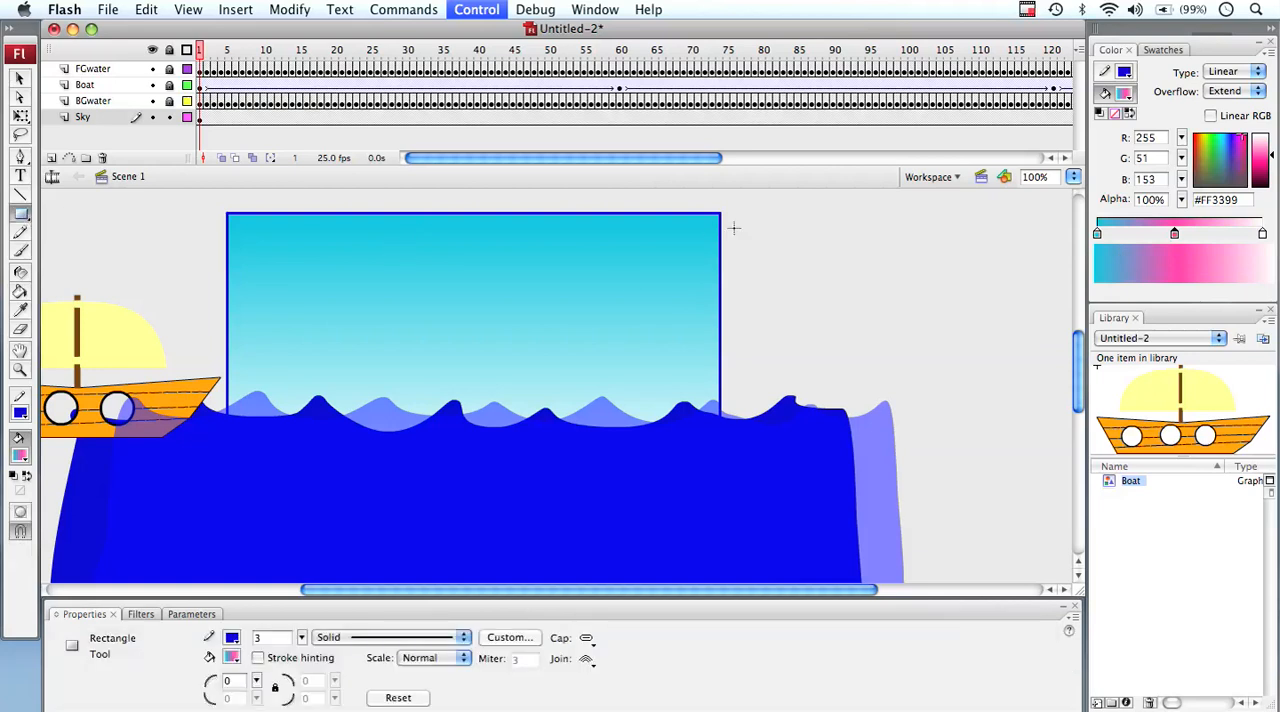
left_click_drag(808, 224, 1000, 358)
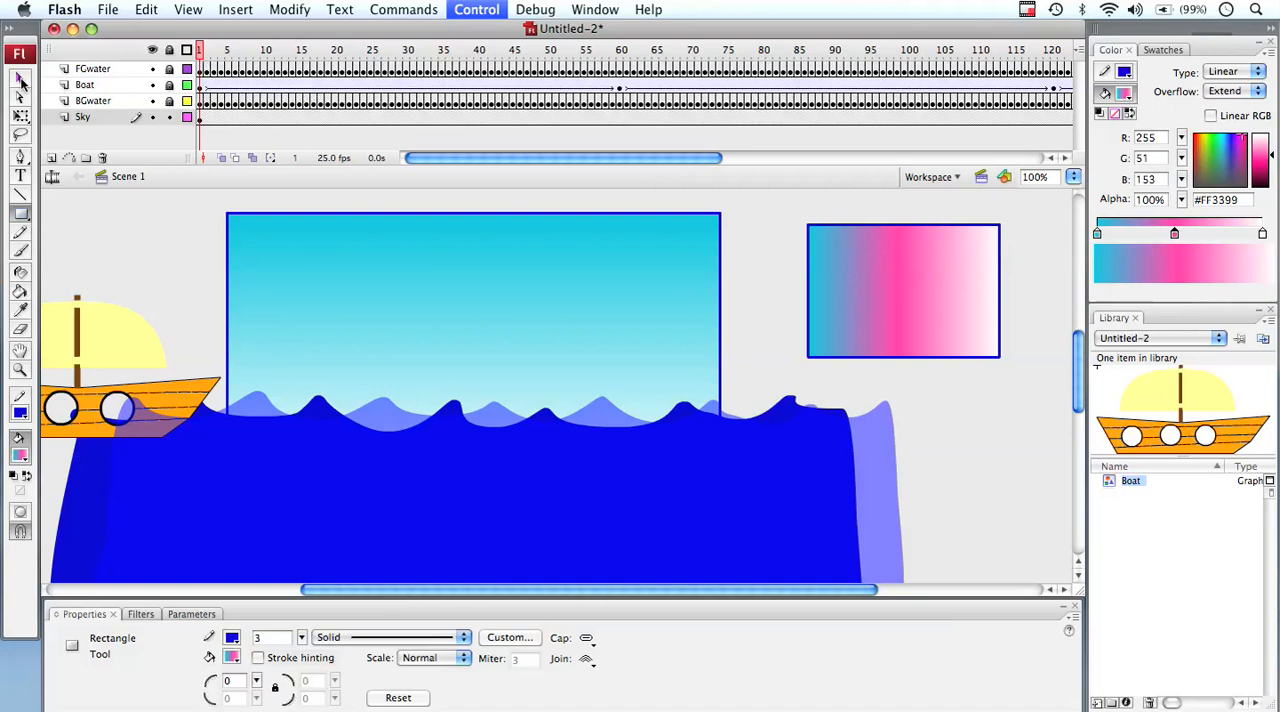
left_click(22, 84)
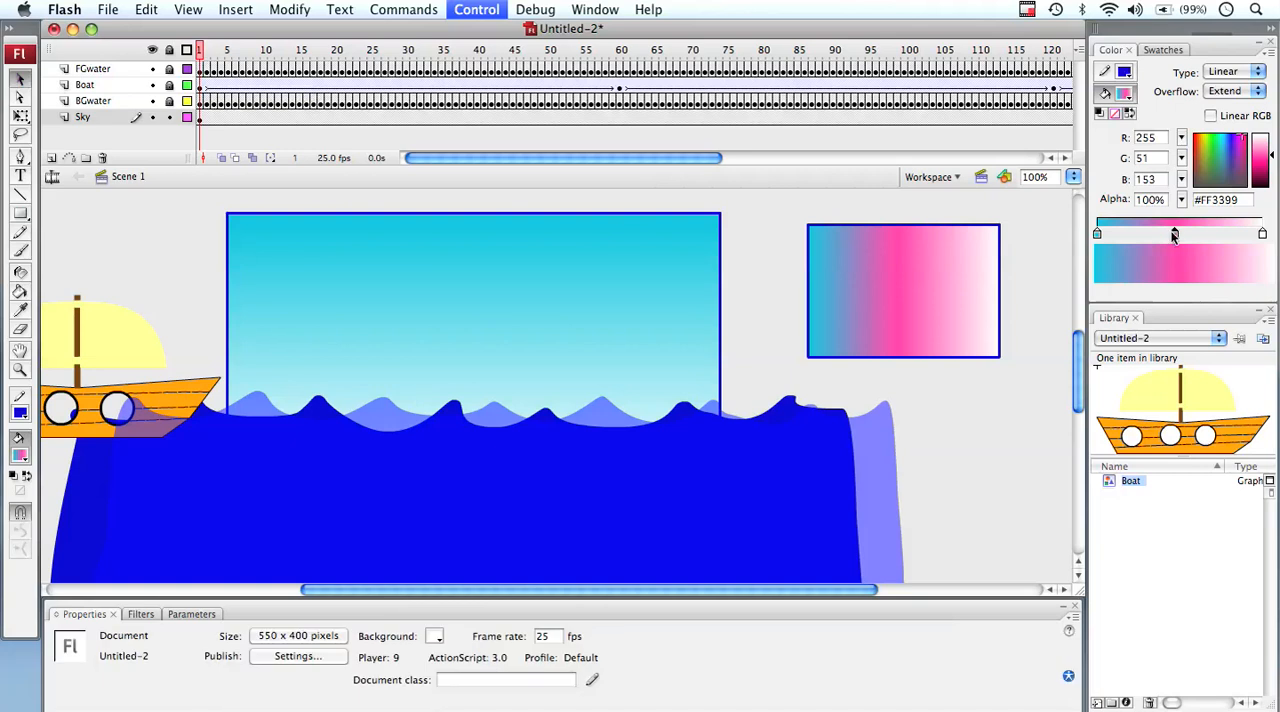
Select the test rectangle's fill and move its pink gradient stop closer to the white end
left_click_drag(1228, 232, 1229, 233)
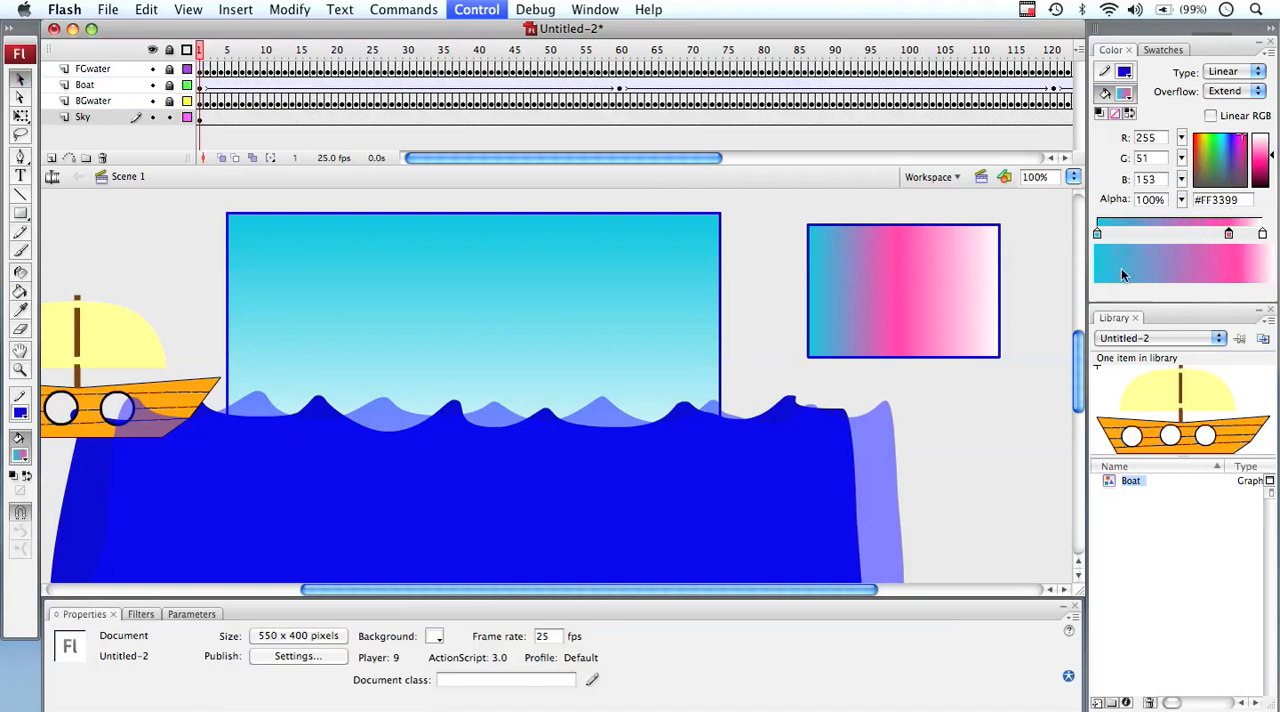
left_click(866, 276)
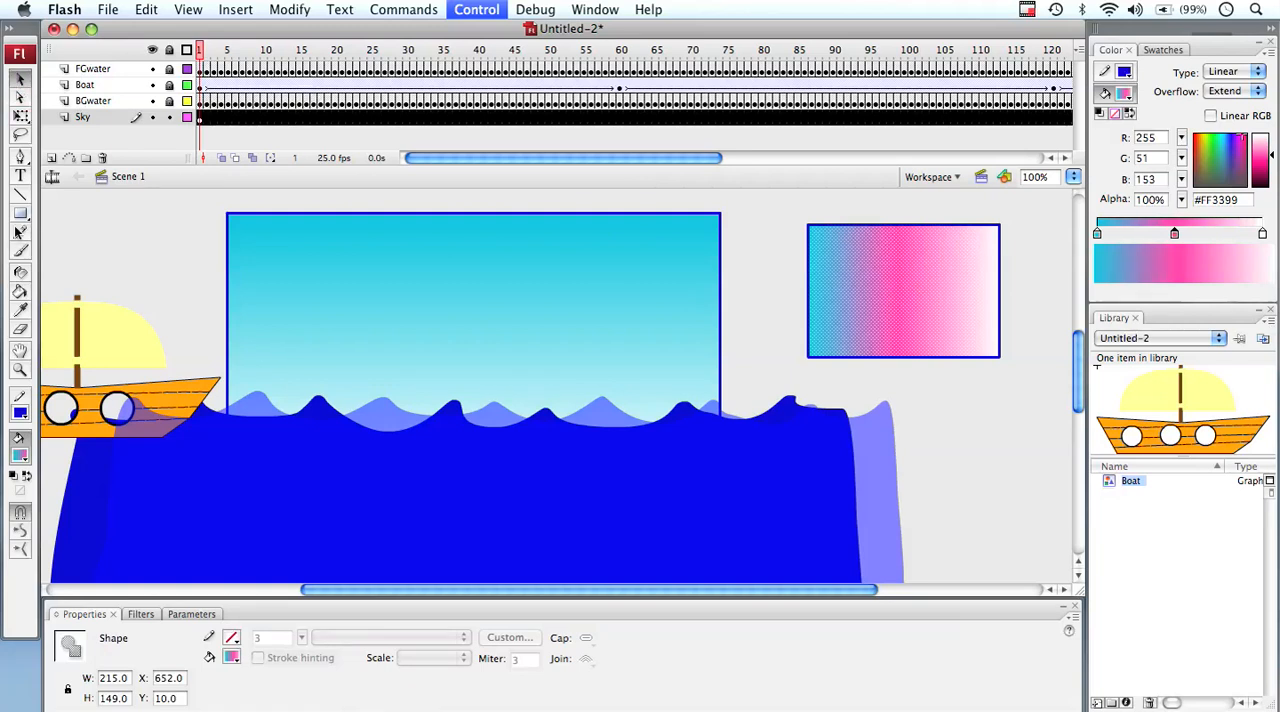
left_click(24, 291)
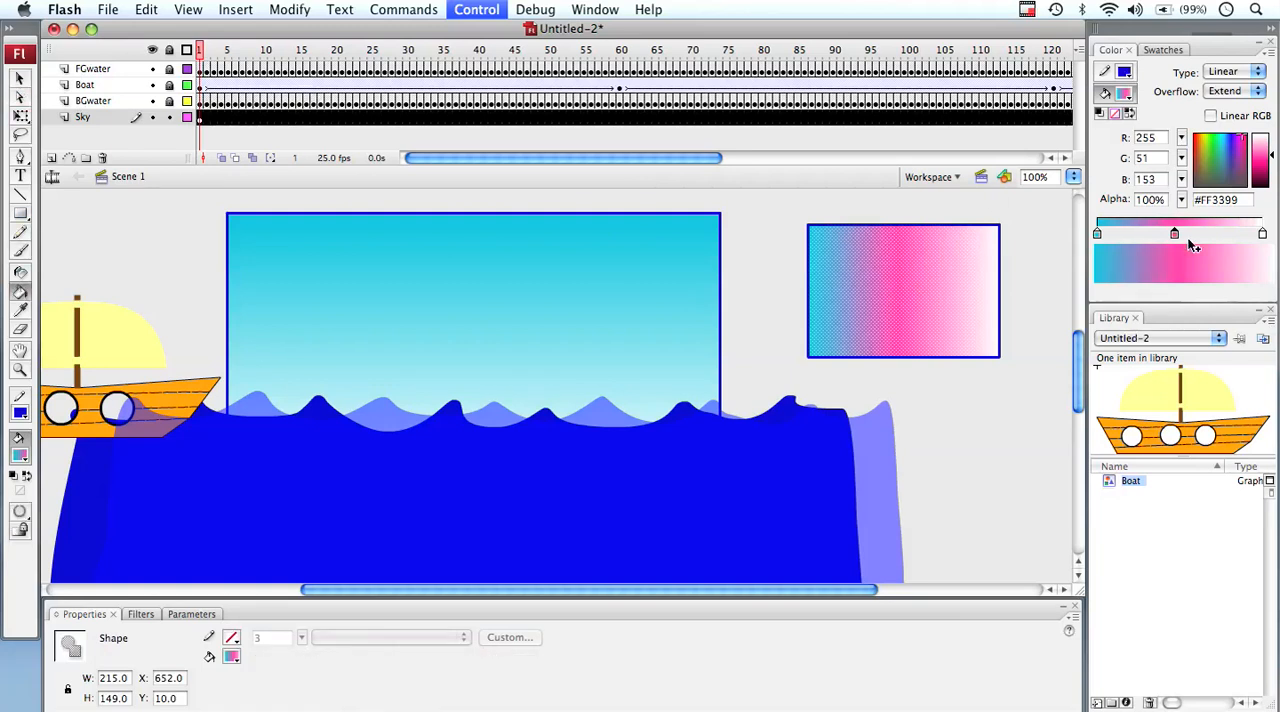
left_click_drag(1208, 234, 1208, 234)
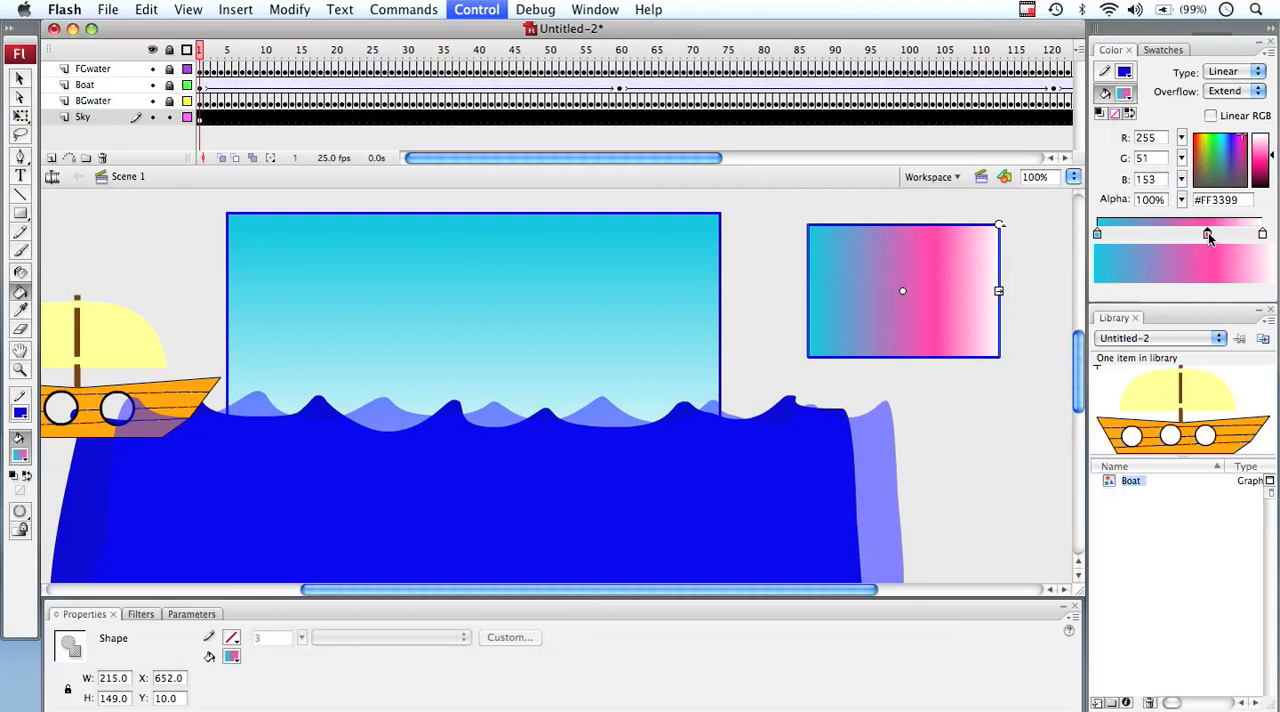
Change the white end stop to pale yellow #FFFFCC and shift the pink and pale yellow stops toward the cyan end
left_click(1262, 234)
left_click(1262, 234)
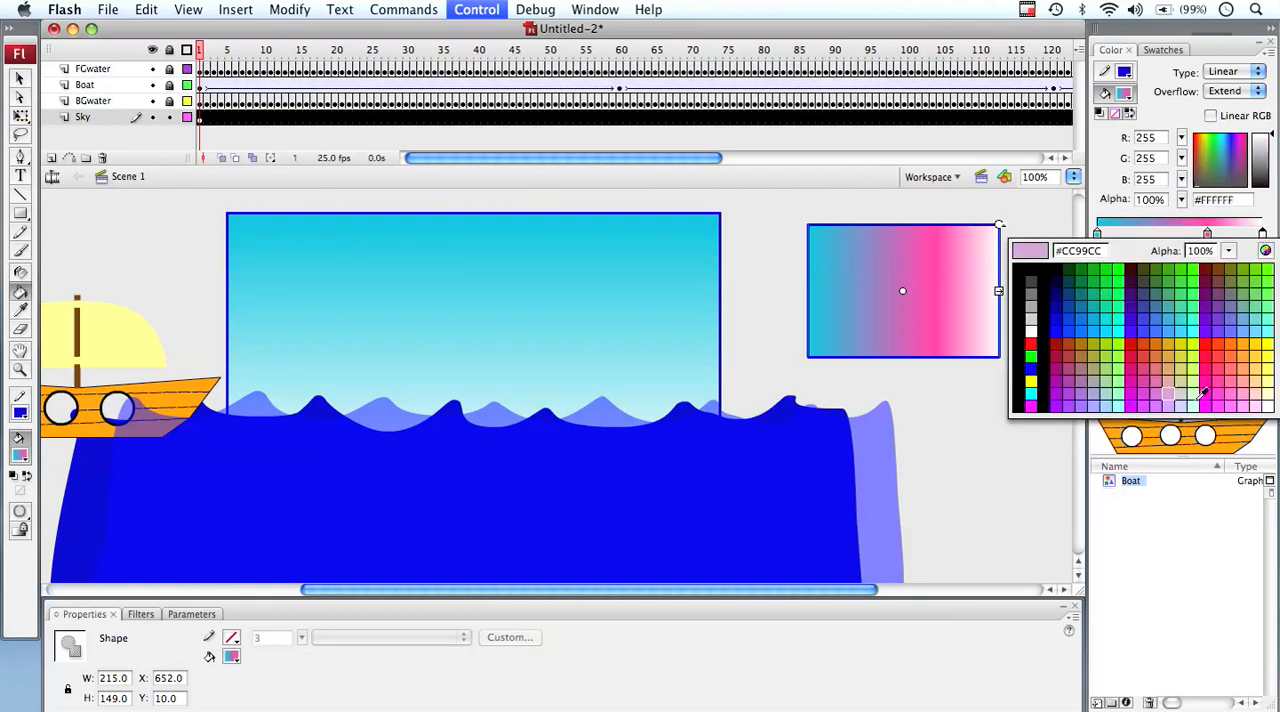
left_click(1266, 398)
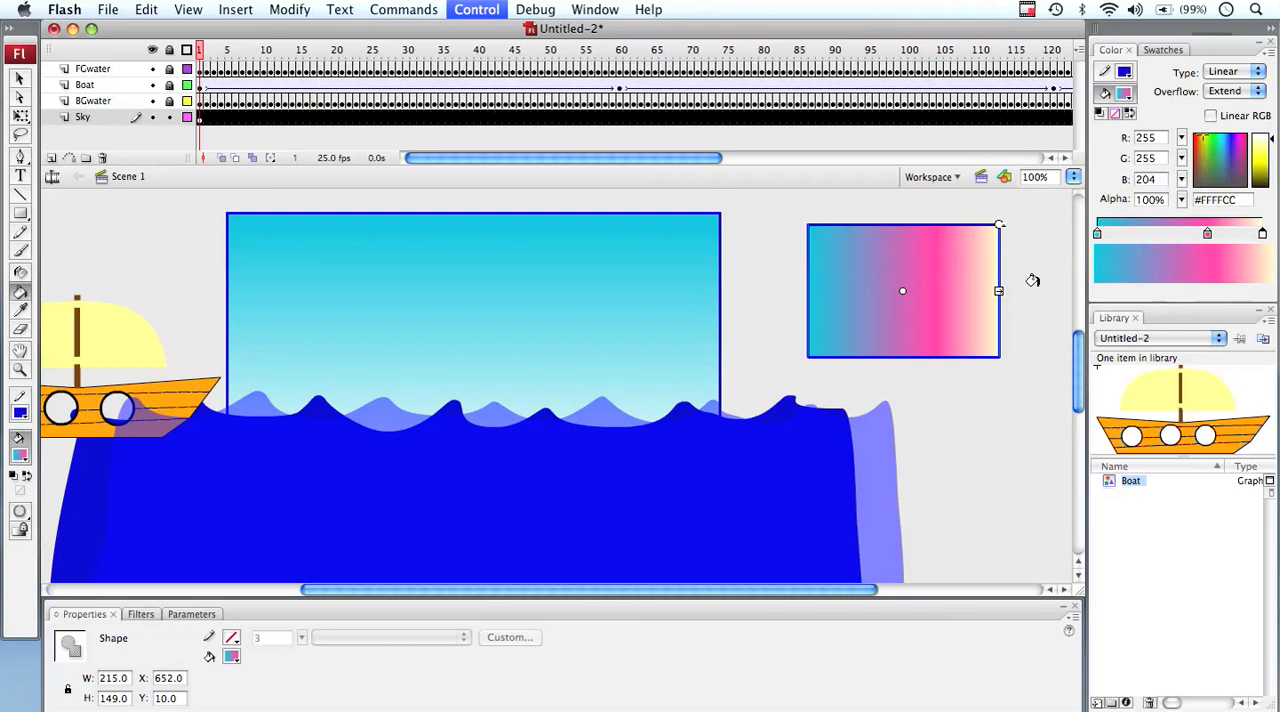
left_click_drag(1205, 234, 1135, 232)
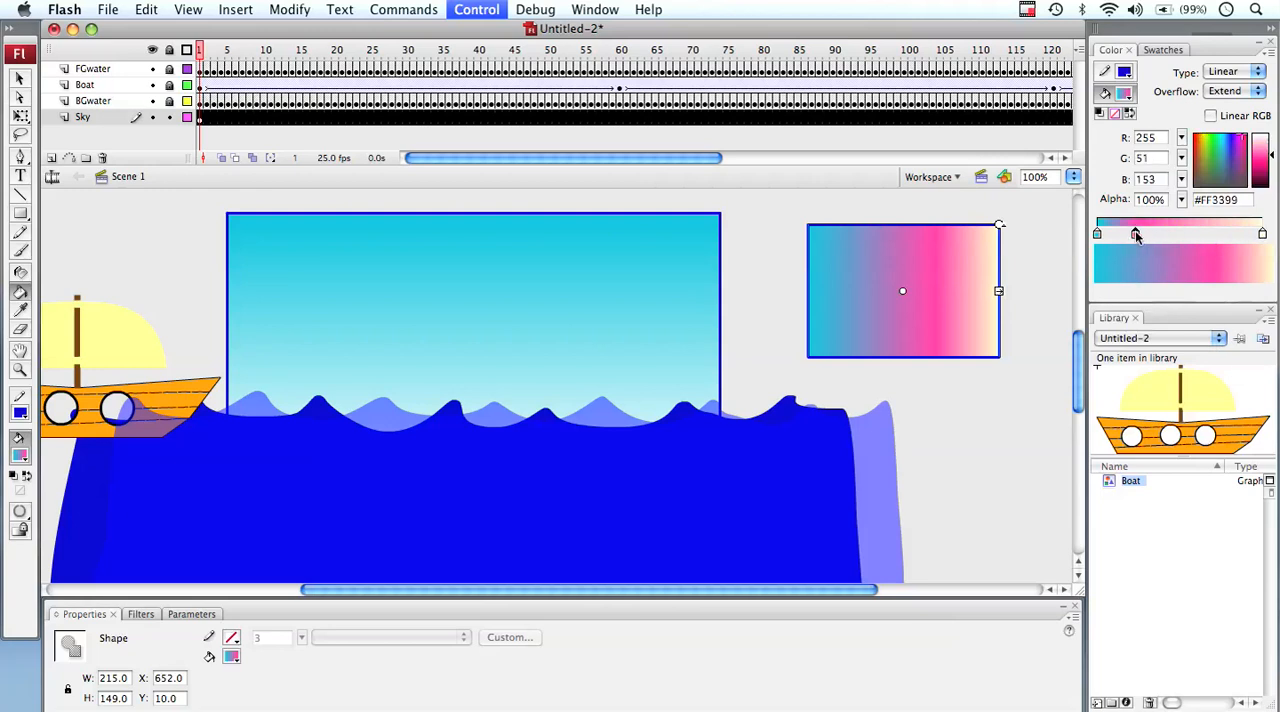
left_click(1262, 234)
left_click_drag(1262, 234, 1186, 233)
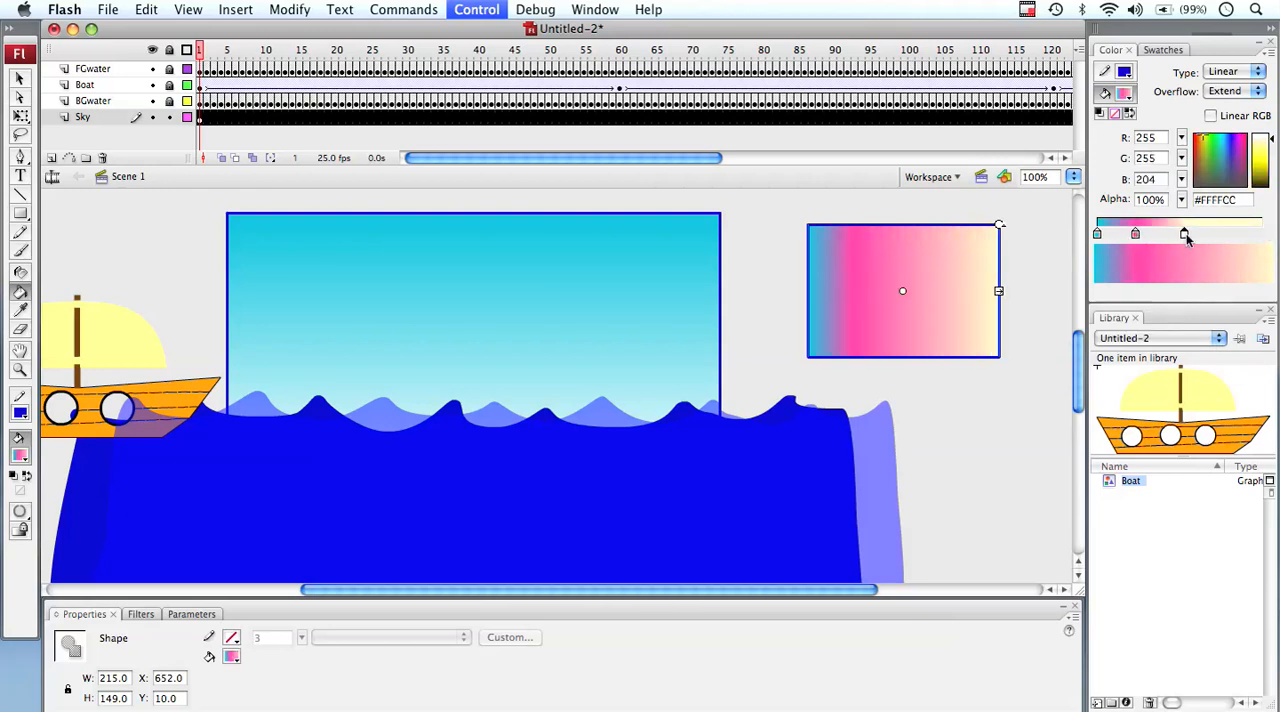
Add a fourth color stop beyond the pale yellow one and set it to green #00CC33
left_click(1238, 235)
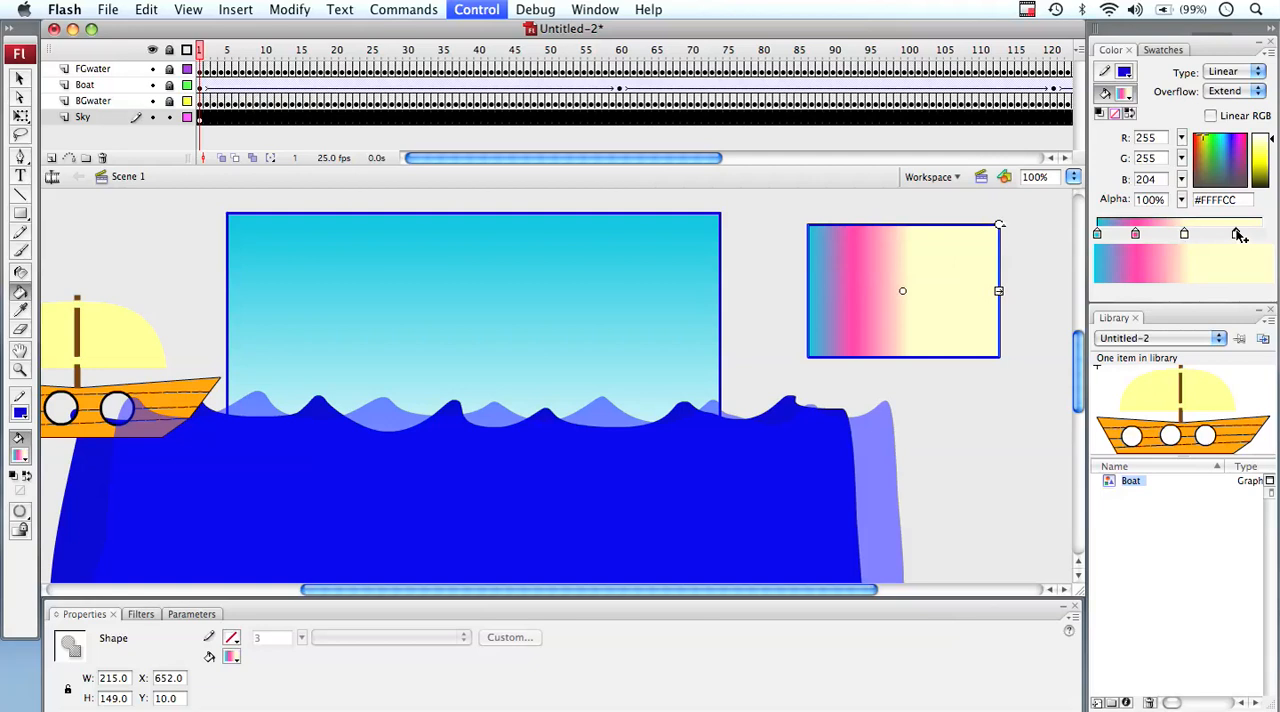
double_click(1236, 234)
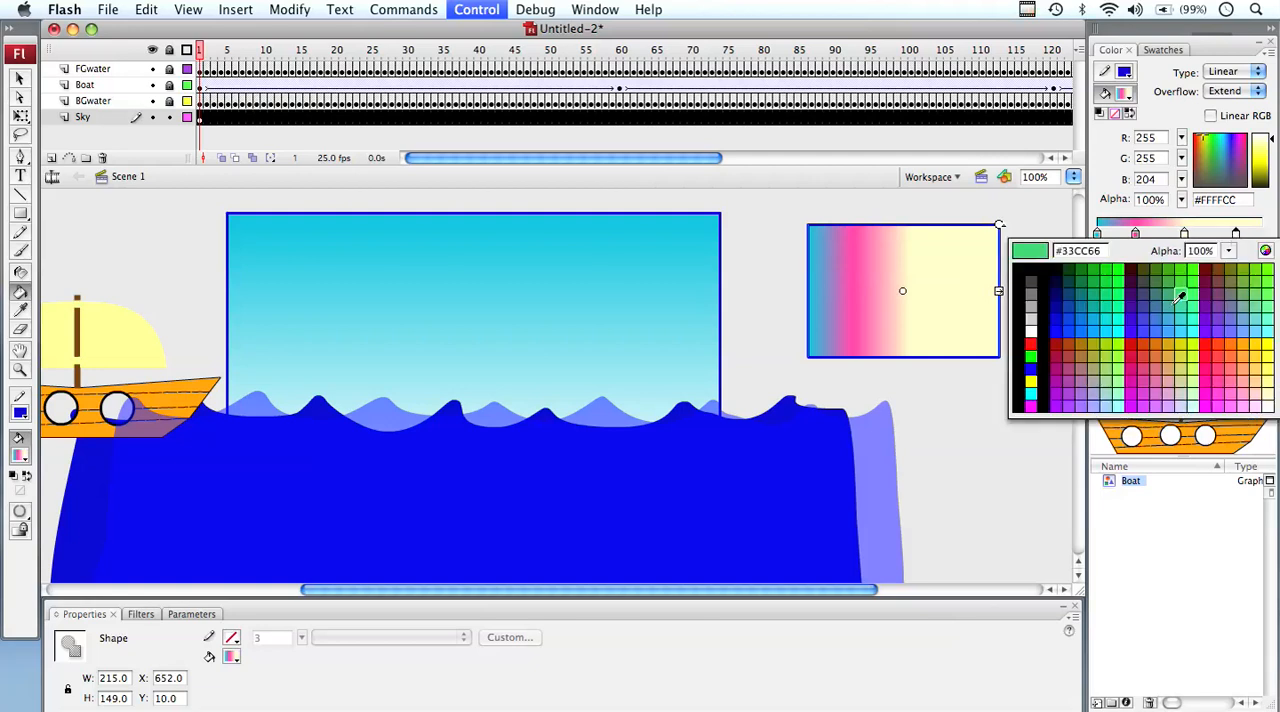
left_click(1104, 284)
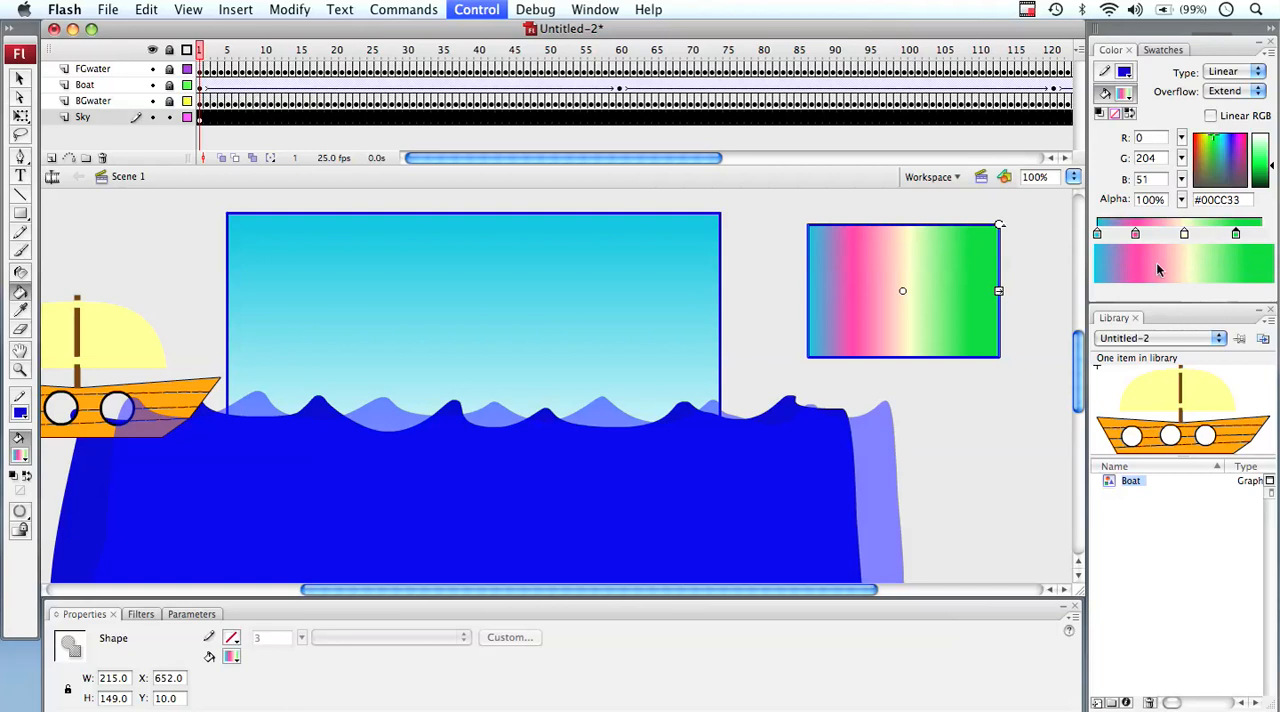
Lower the alpha of the green gradient stop to 30% and of the pink stop to 31%
left_click(1181, 200)
left_click(1182, 202)
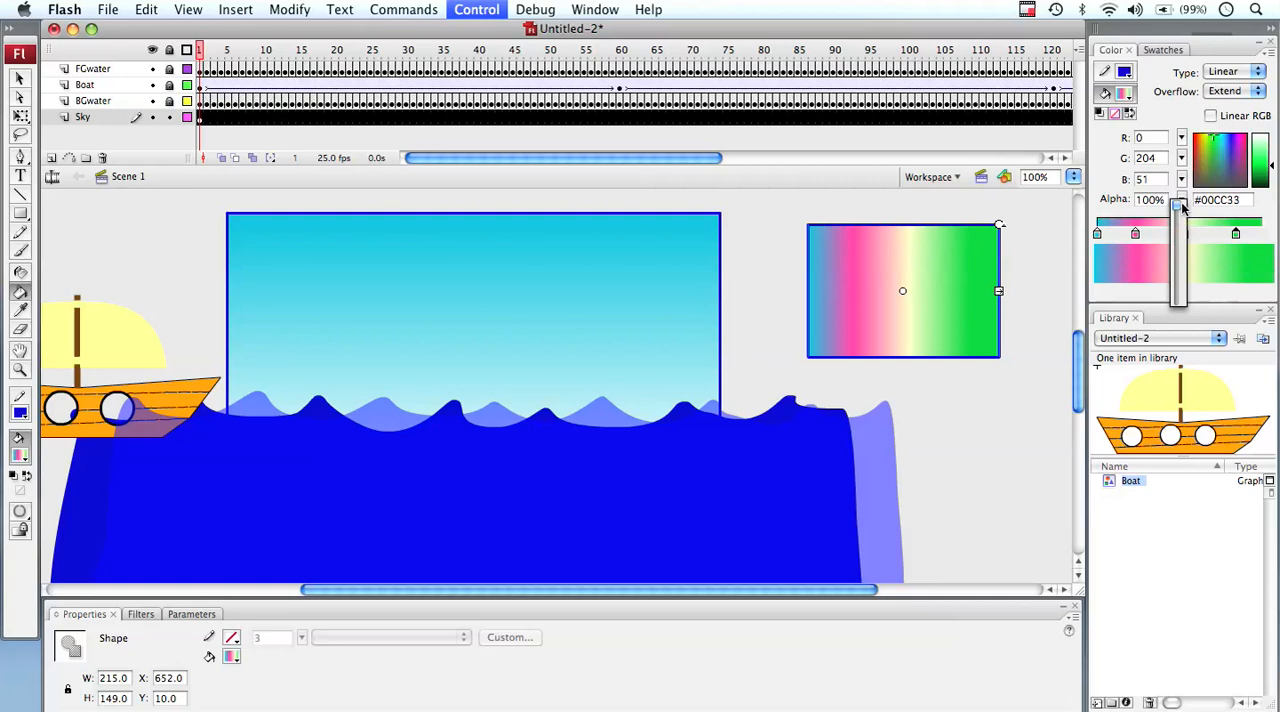
left_click_drag(1183, 205, 1184, 278)
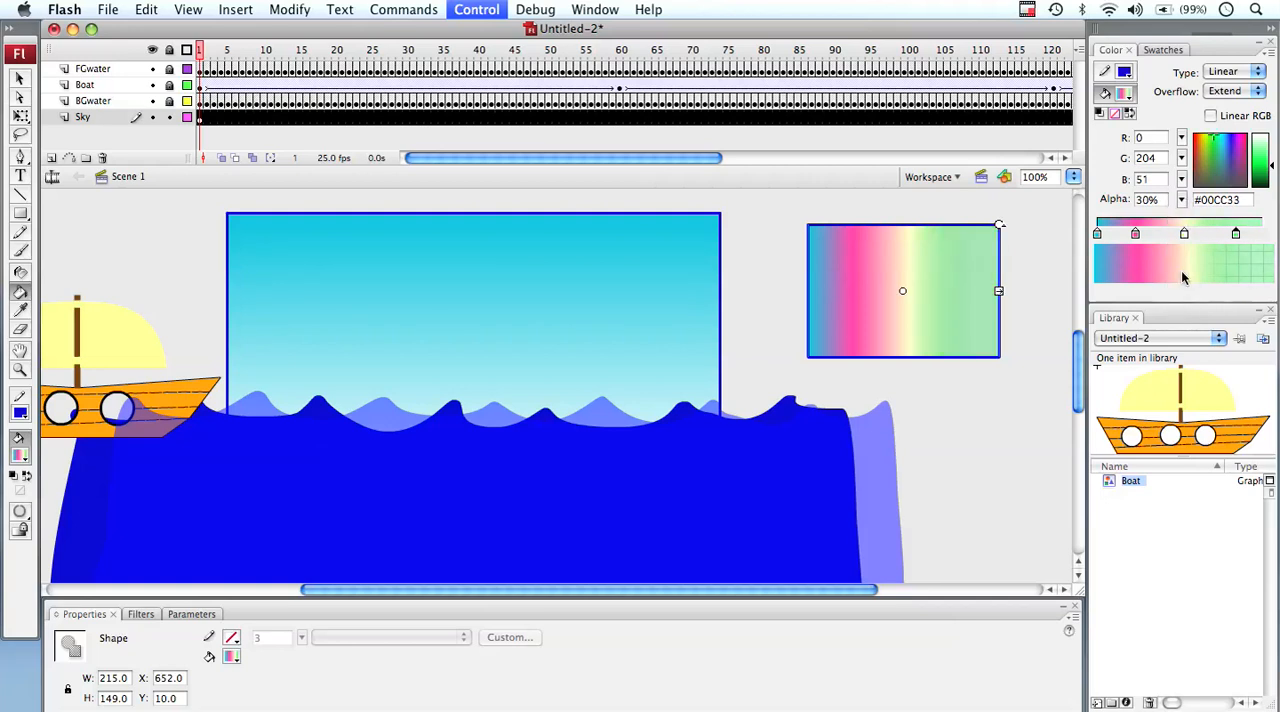
left_click(1134, 237)
left_click_drag(1181, 202, 1182, 276)
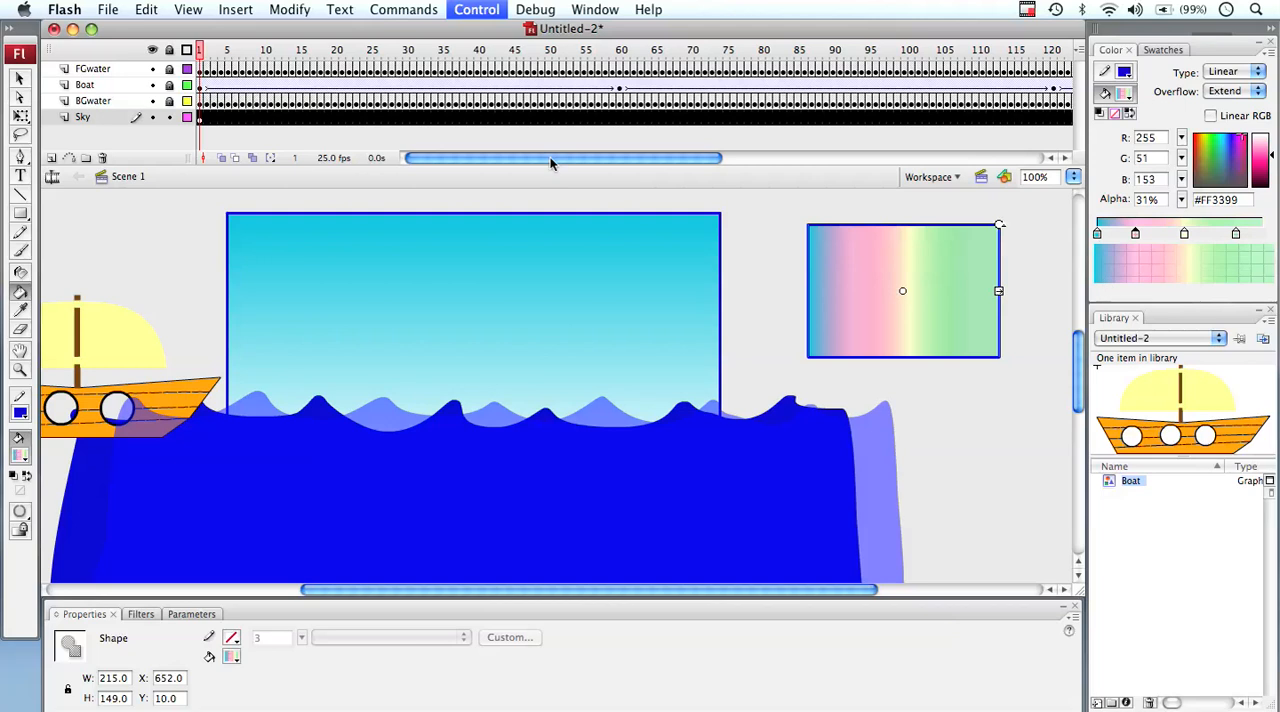
Select the whole test rectangle, including its outline, and delete it
left_click(19, 78)
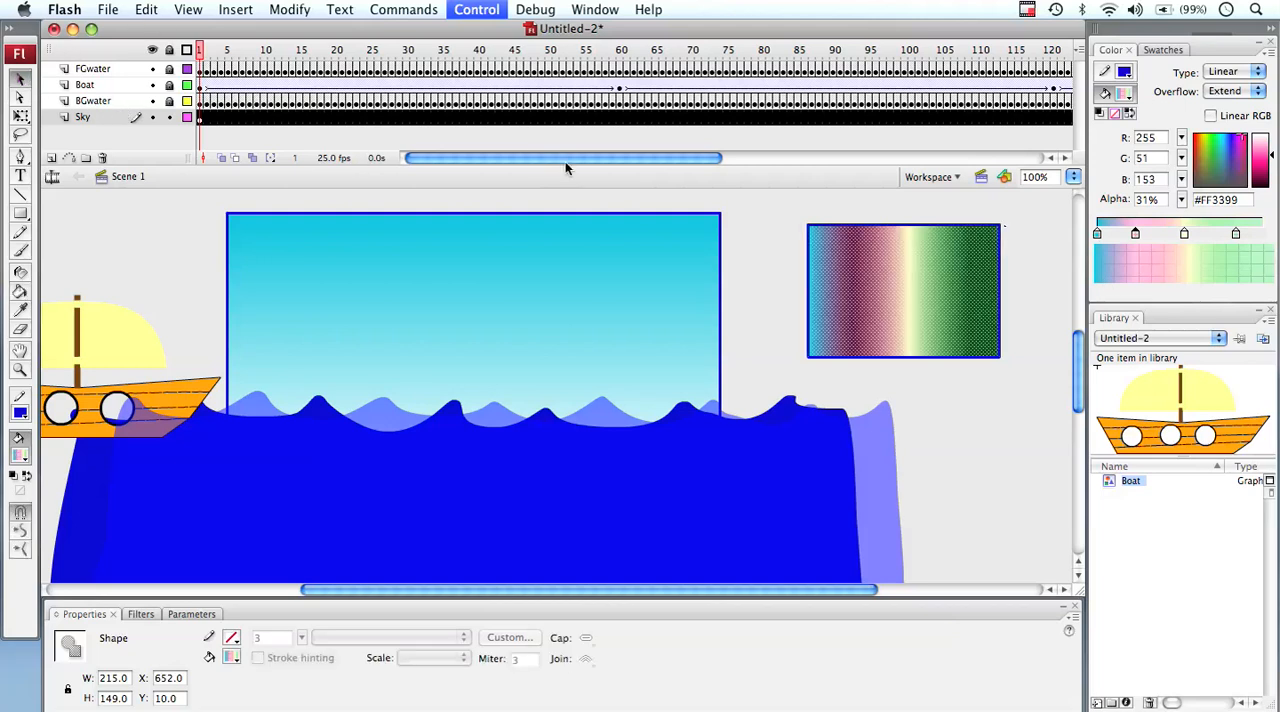
left_click_drag(800, 212, 1023, 373)
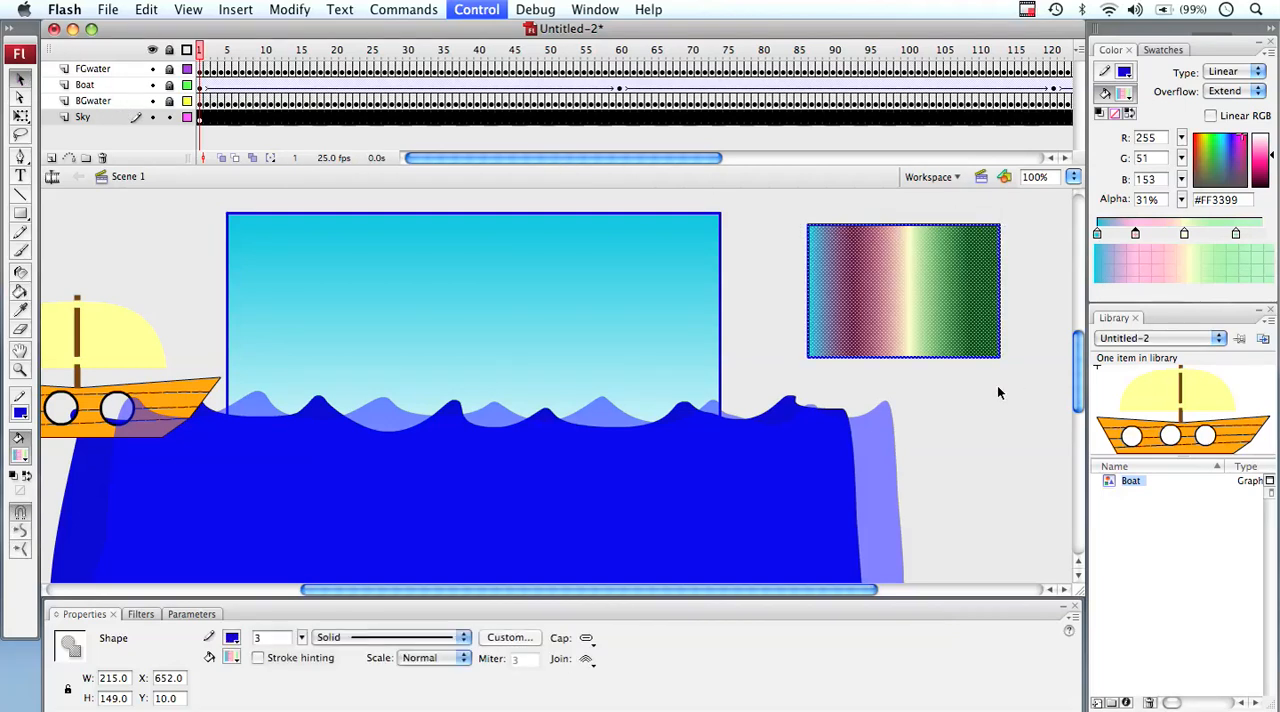
key("Delete")
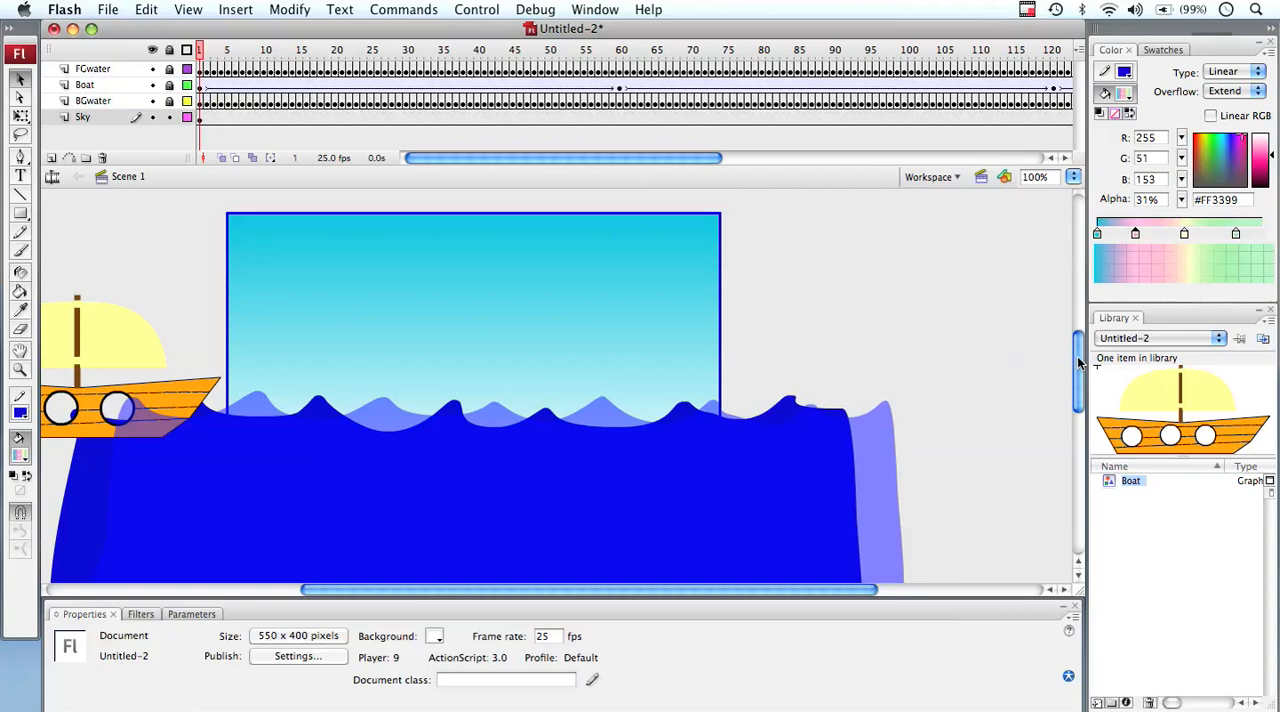
Remove the pink and pale yellow stops from the gradient and move the green stop closer to the end of the bar
left_click_drag(1134, 235, 1139, 274)
left_click(1185, 234)
left_click(1184, 235)
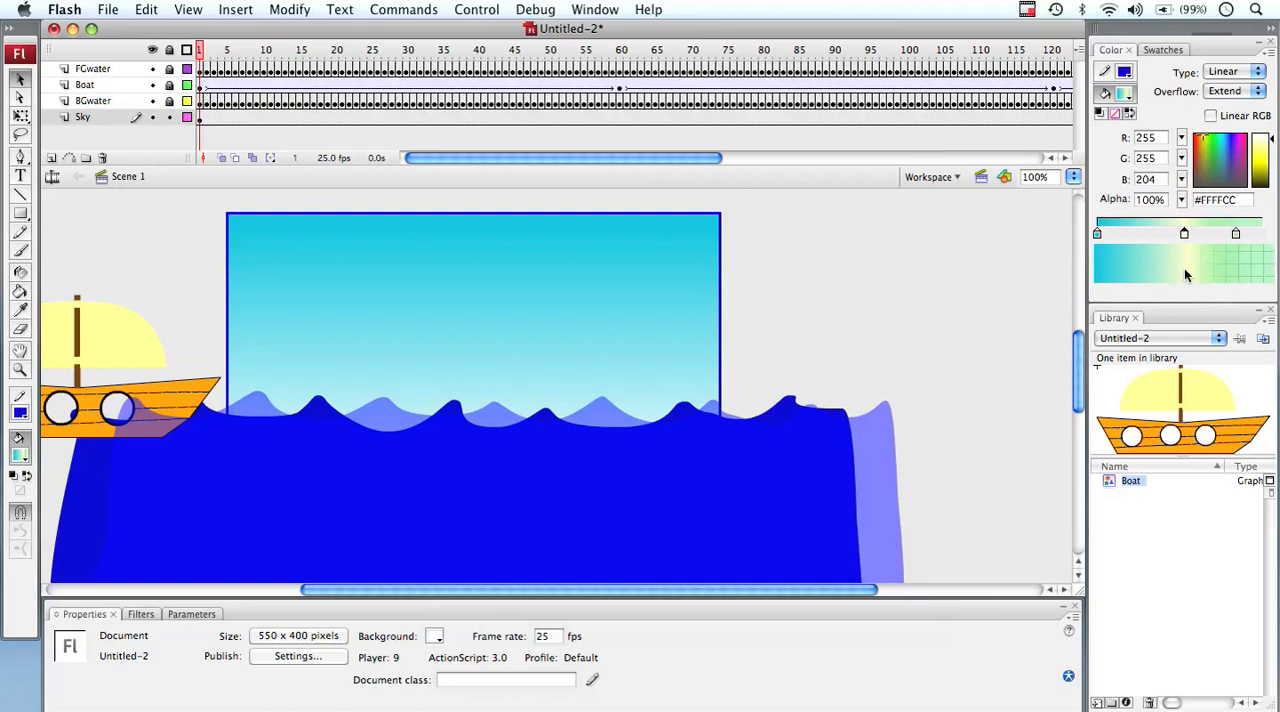
double_click(1185, 232)
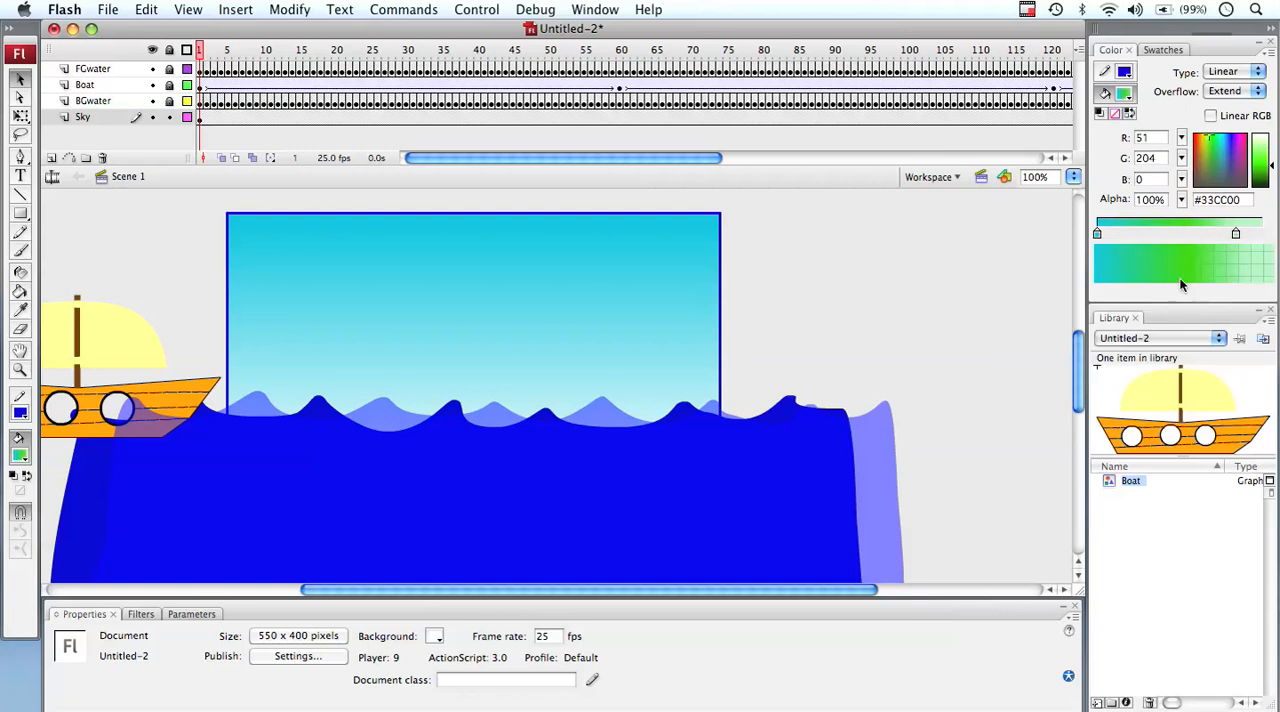
left_click_drag(1236, 234, 1254, 234)
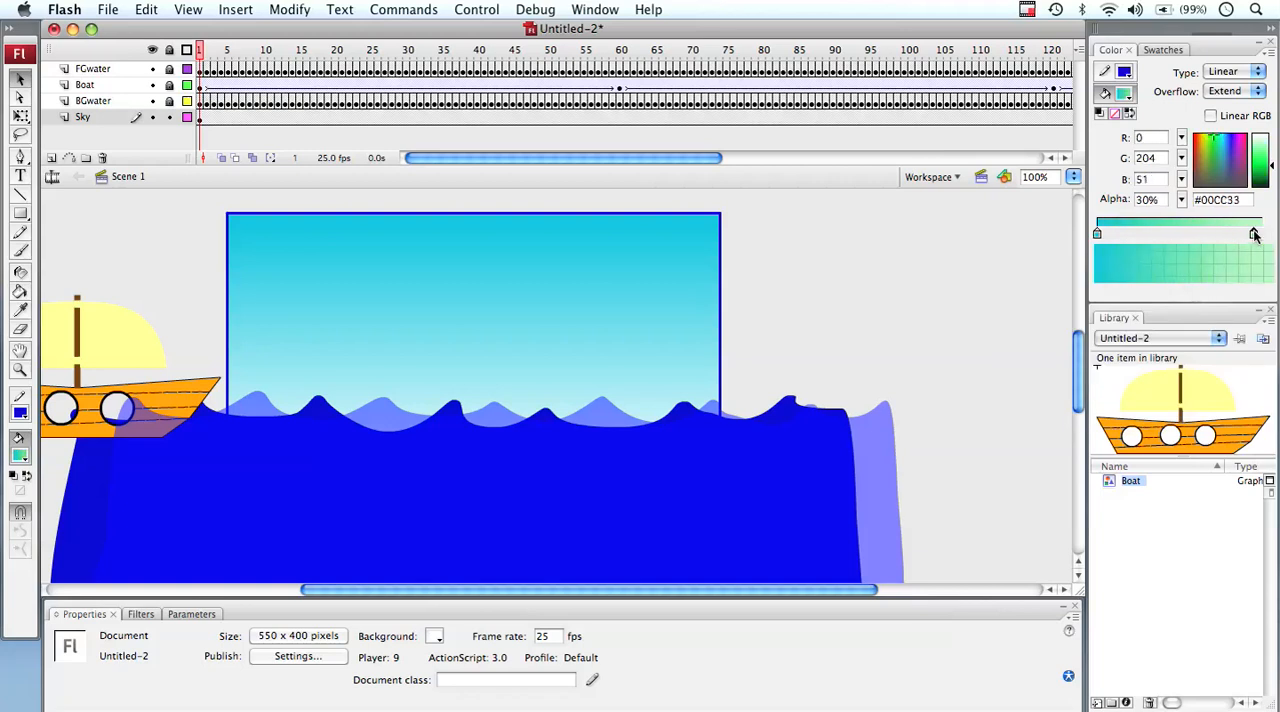